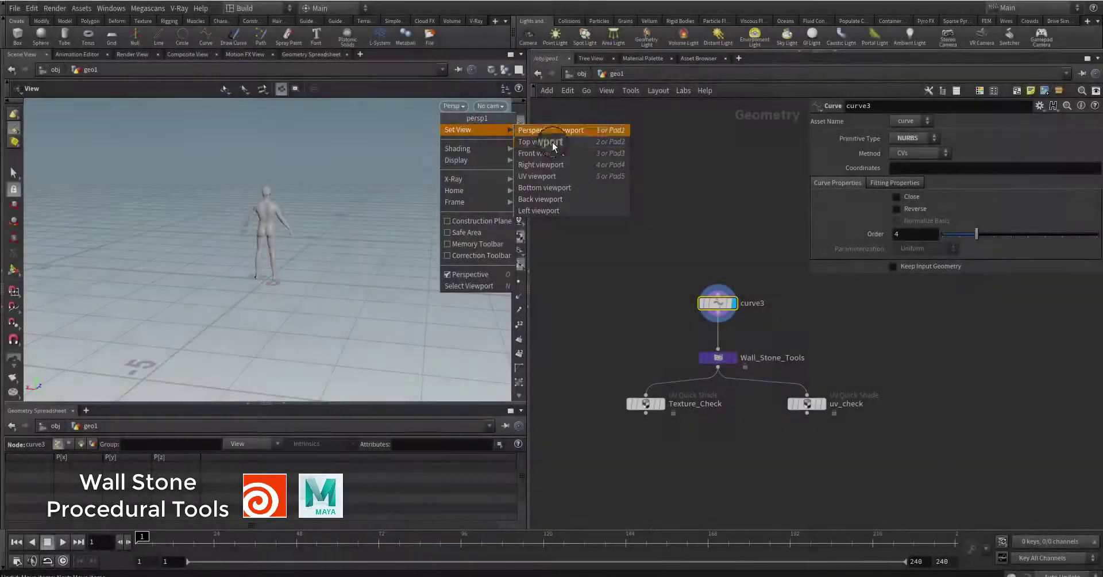
# Draw a five-click arc curve in the Top view.
pyautogui.click(554, 142)
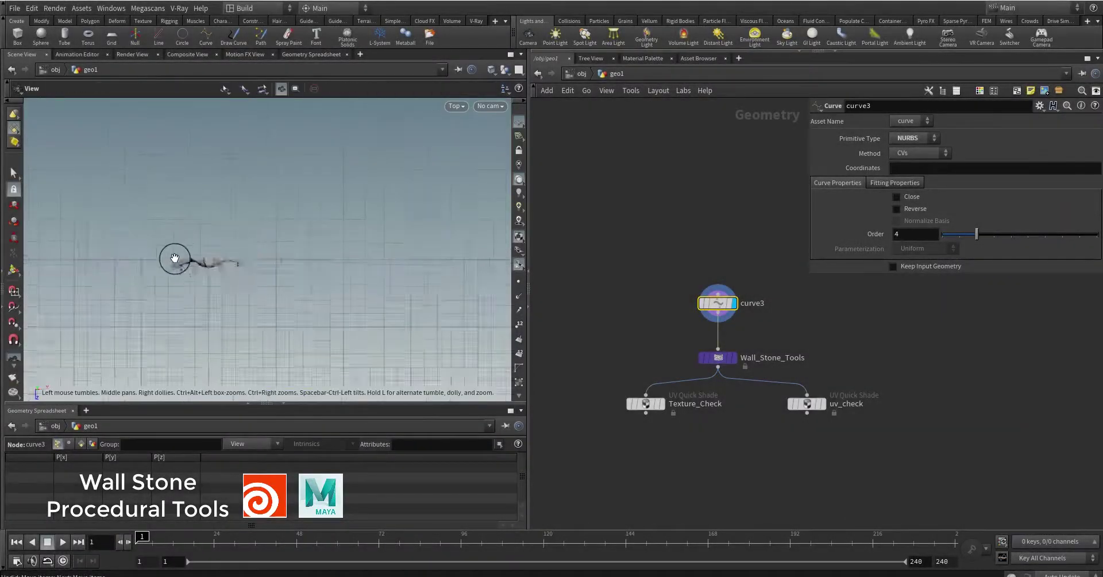
pyautogui.click(149, 234)
pyautogui.click(235, 295)
pyautogui.click(328, 284)
pyautogui.click(410, 217)
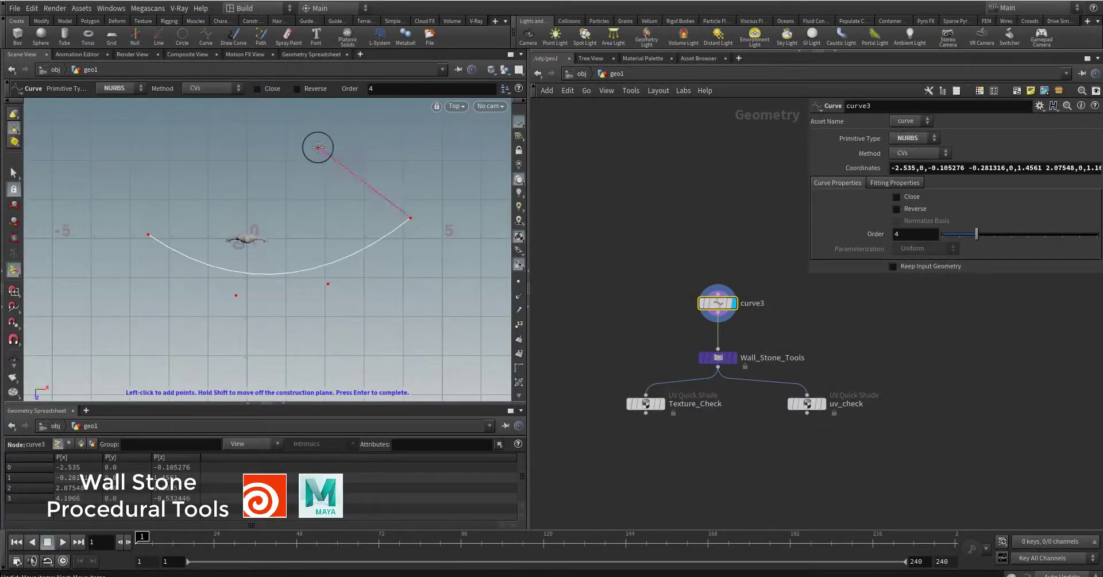
pyautogui.click(317, 146)
pyautogui.press('Return')
# Return to Perspective and display the Wall_Stone_Tools wall built along the curve.
pyautogui.click(455, 105)
pyautogui.click(464, 139)
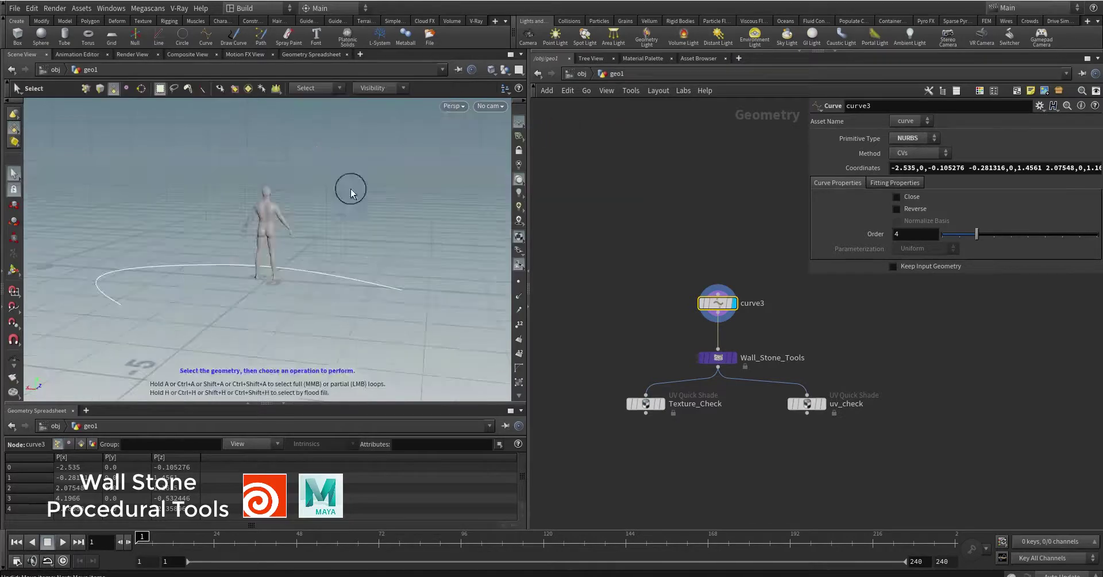
pyautogui.click(675, 368)
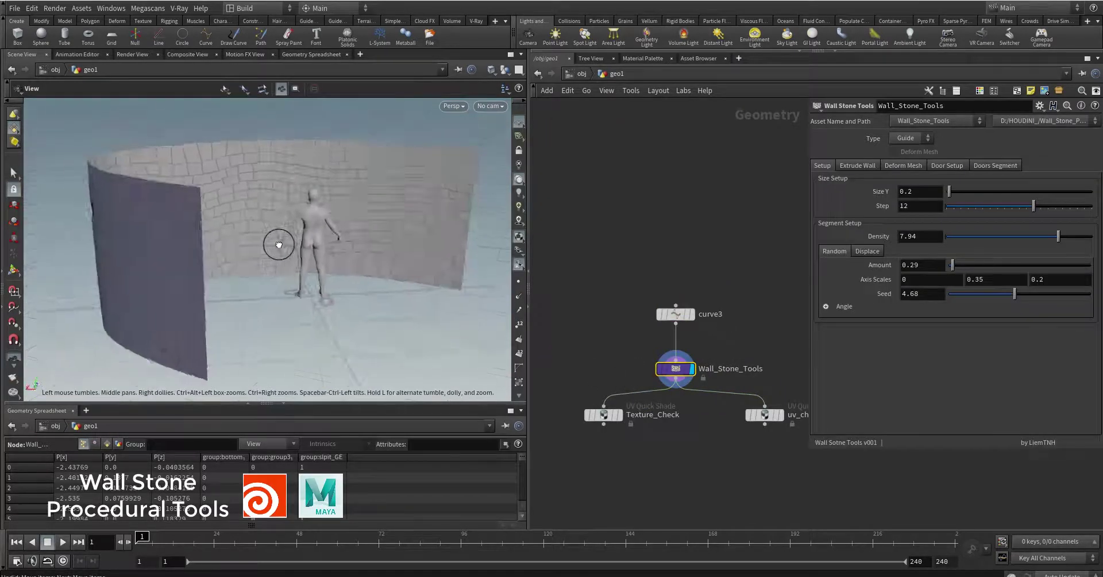
# Set the wall's Step to 12 and Size Y to 0.2.
pyautogui.moveTo(226, 240); pyautogui.dragTo(426, 215)
pyautogui.moveTo(1033, 206)
pyautogui.mouseDown()
pyautogui.moveTo(969, 211)
pyautogui.moveTo(1020, 207)
pyautogui.mouseUp()
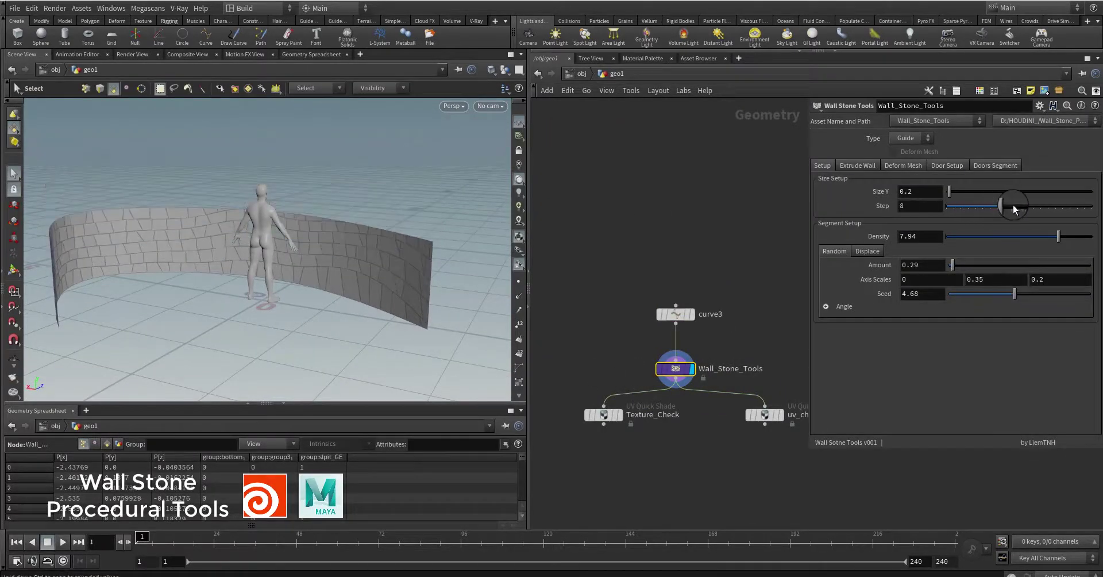
pyautogui.click(905, 209)
pyautogui.write('12')
pyautogui.press('Return')
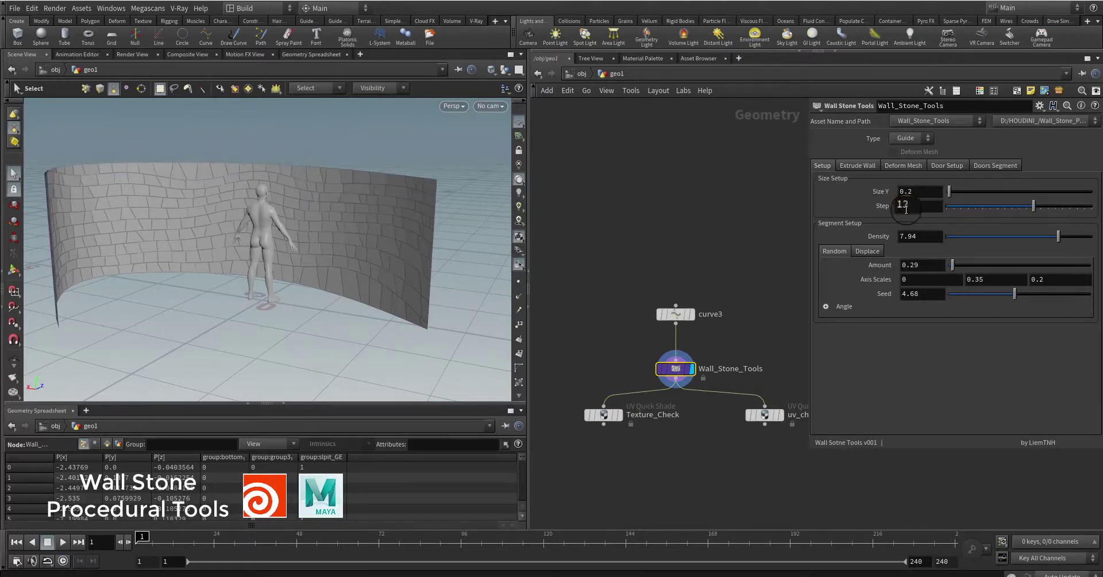
pyautogui.doubleClick(919, 191)
pyautogui.write('0.1')
pyautogui.press('Return')
pyautogui.scroll(5, 324, 239)
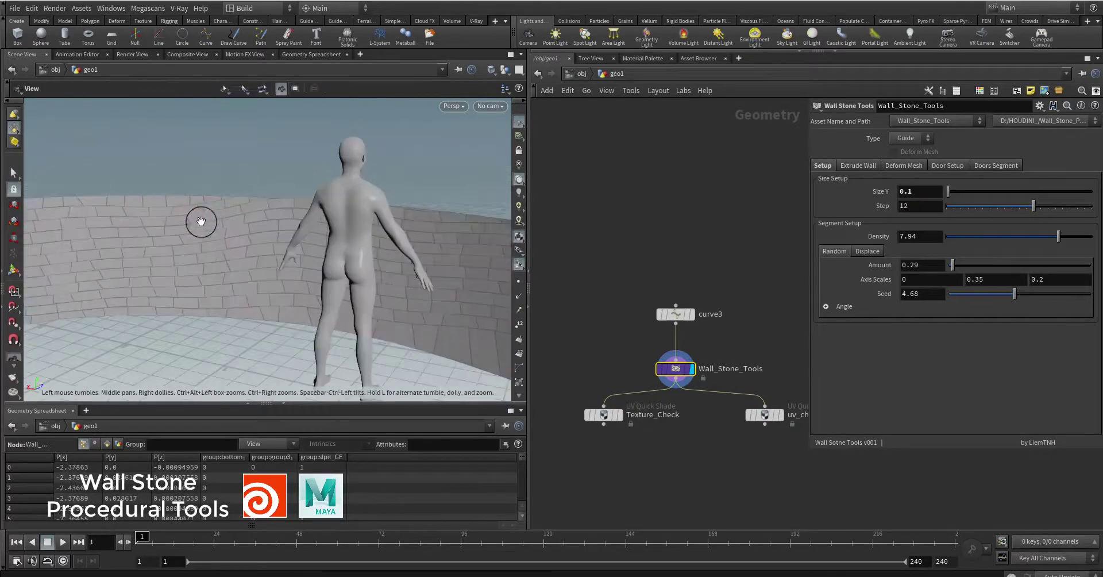
pyautogui.scroll(3, 202, 221)
pyautogui.write('0.2')
pyautogui.press('Return')
pyautogui.scroll(-5, 316, 249)
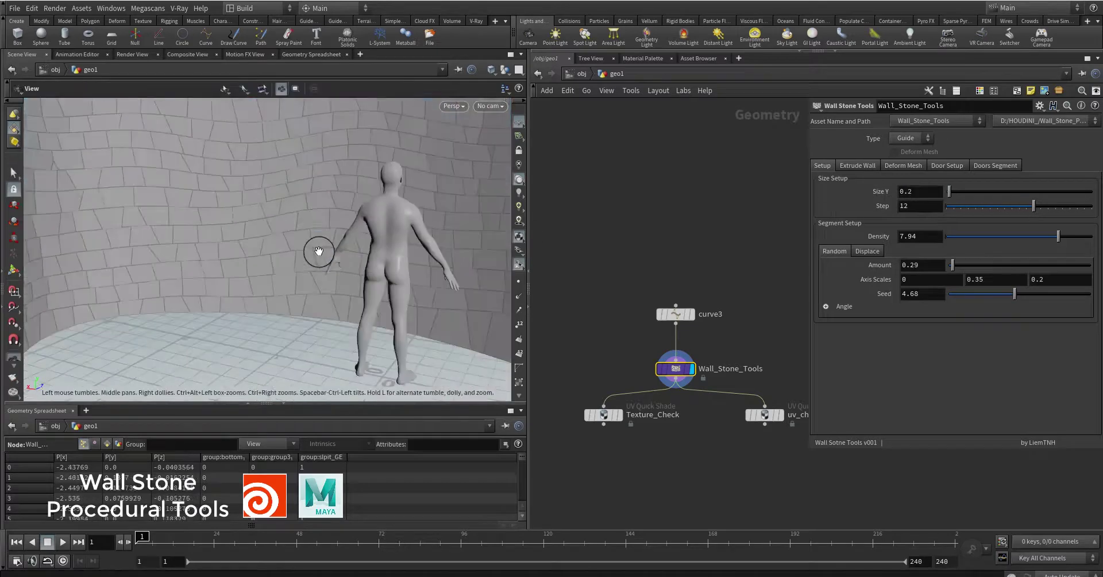
# Set Amount 0.29, Seed 4.31, Angle Range Min 4.5 and displacement Amplitude 0.5.
pyautogui.keyDown('alt'); pyautogui.moveTo(316, 248); pyautogui.dragTo(328, 247); pyautogui.keyUp('alt')
pyautogui.click(915, 265)
pyautogui.press('Return')
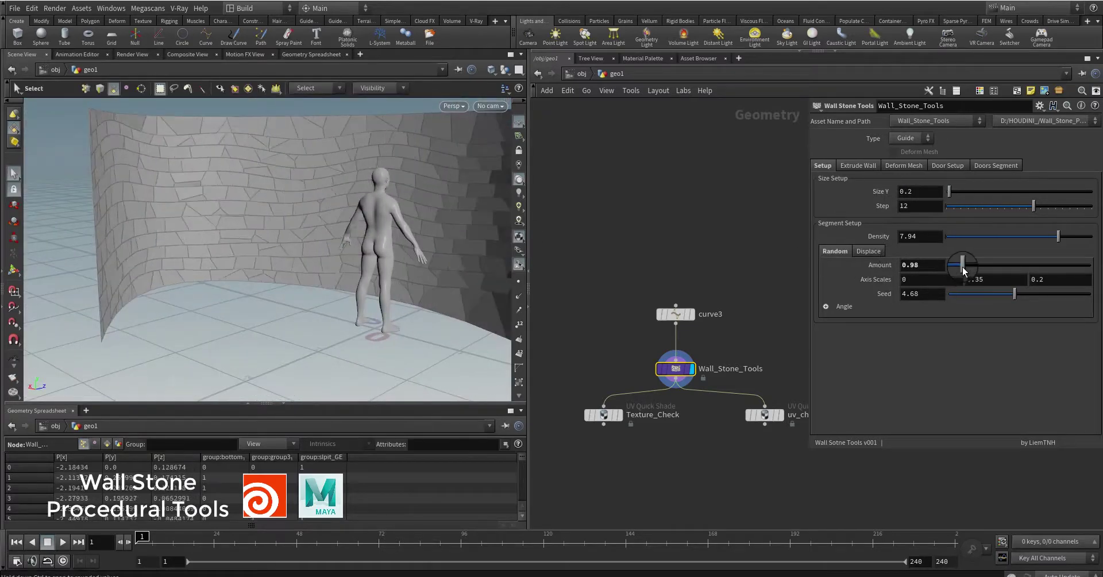
pyautogui.click(844, 306)
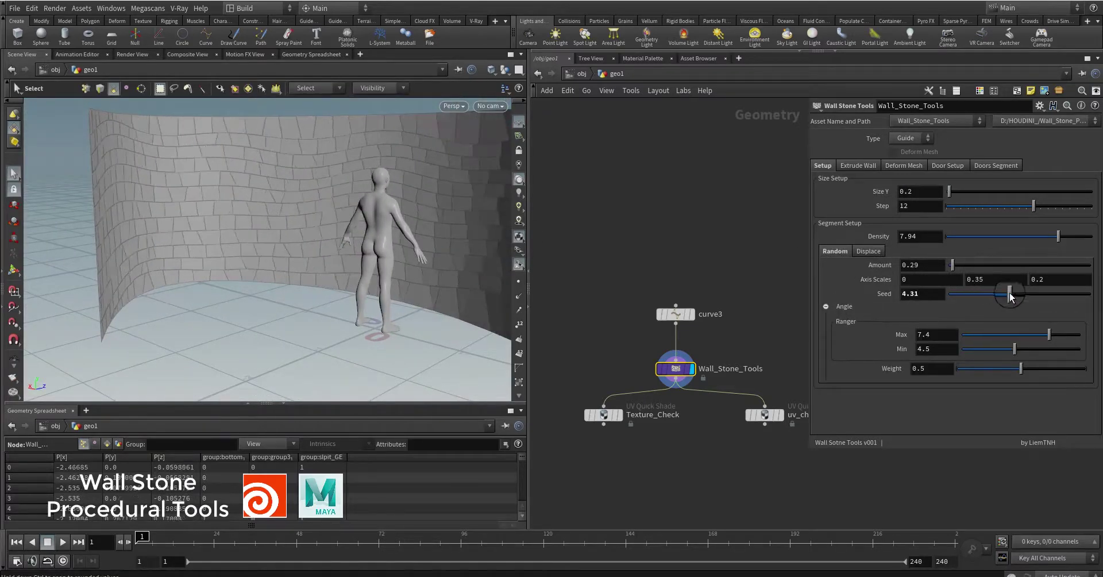
pyautogui.moveTo(1014, 294); pyautogui.dragTo(1009, 293)
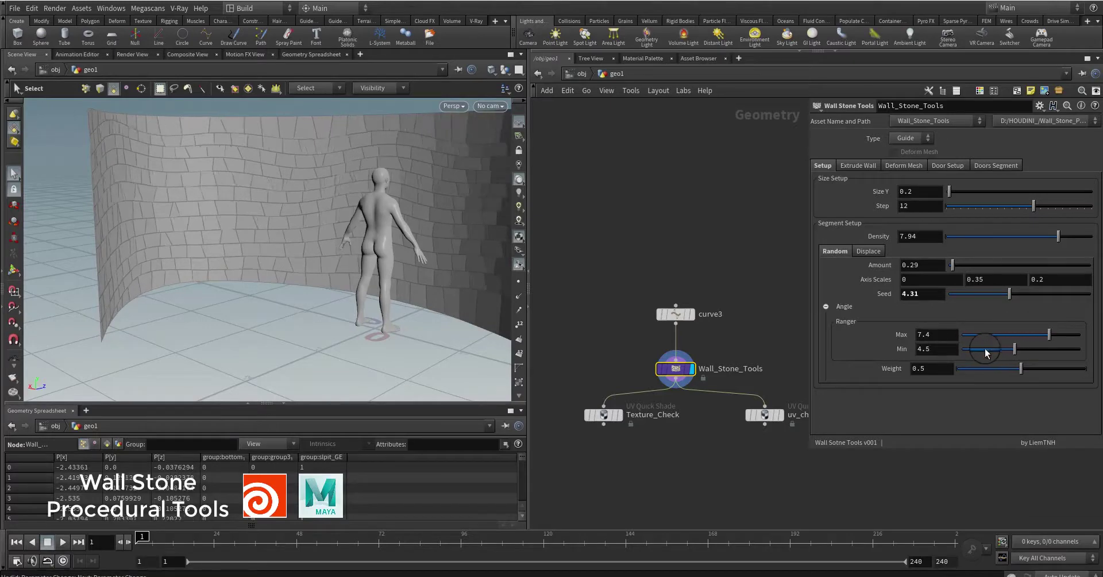
pyautogui.moveTo(984, 348); pyautogui.dragTo(1014, 348)
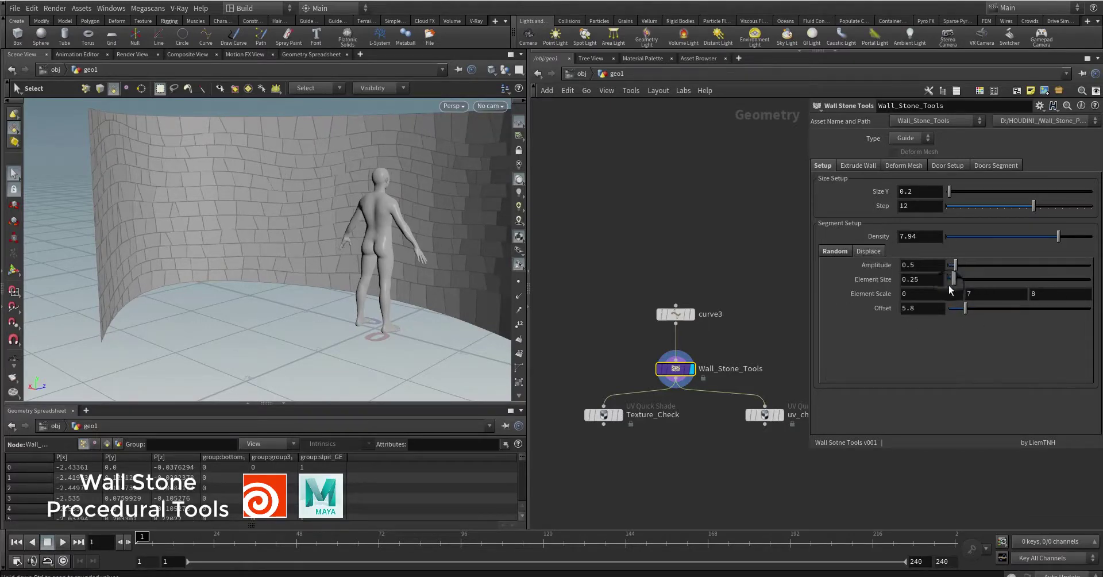
pyautogui.moveTo(955, 272)
pyautogui.mouseDown()
pyautogui.moveTo(965, 274)
pyautogui.moveTo(955, 268)
pyautogui.mouseUp()
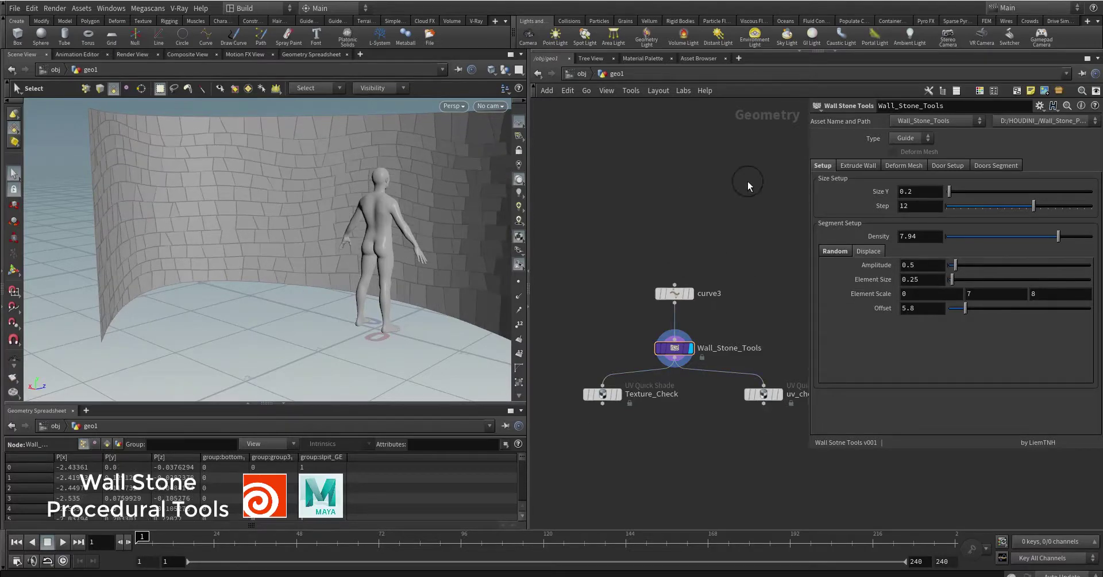
# Preview the wall as Proxy blocks from another angle, then reselect curve3 and Wall_Stone_Tools.
pyautogui.click(869, 255)
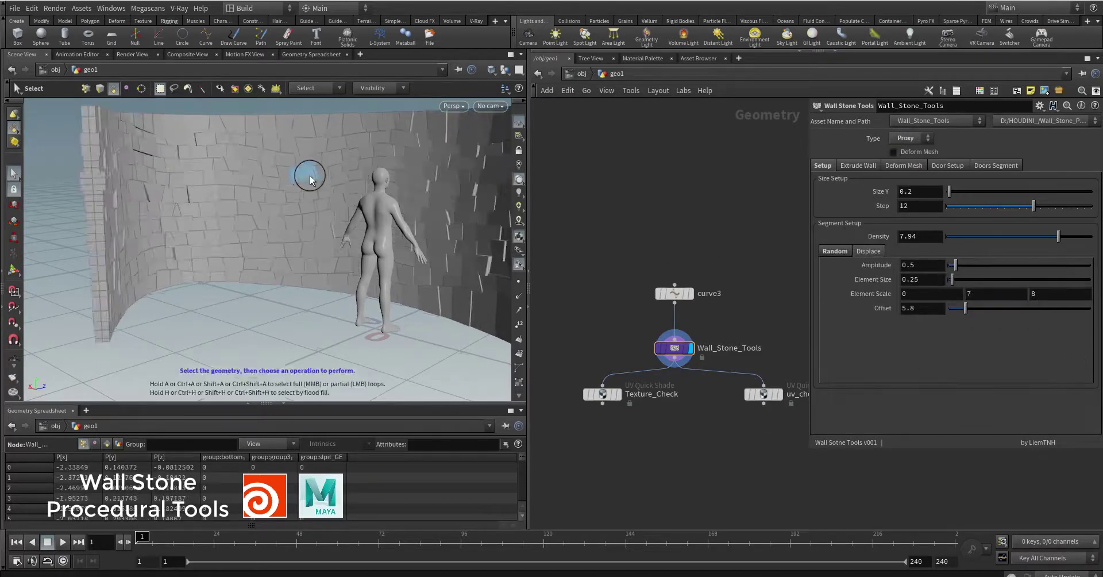
pyautogui.moveTo(308, 177)
pyautogui.mouseDown()
pyautogui.moveTo(240, 201)
pyautogui.moveTo(291, 207)
pyautogui.moveTo(106, 282)
pyautogui.moveTo(313, 221)
pyautogui.moveTo(234, 266)
pyautogui.moveTo(173, 258)
pyautogui.mouseUp()
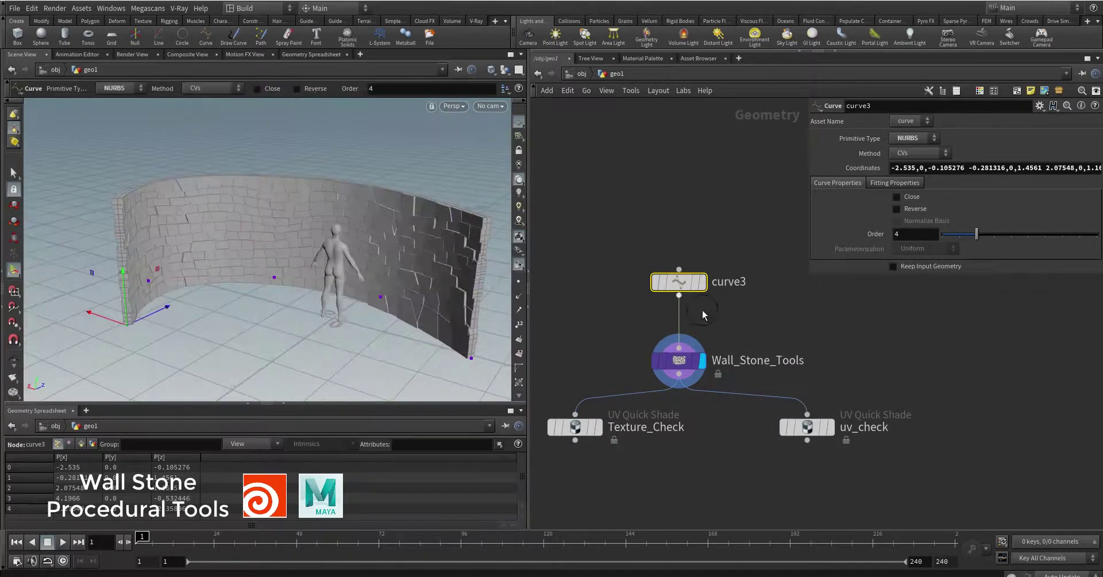
pyautogui.click(679, 360)
pyautogui.click(909, 138)
# Return the wall to Guide and add one doorway at Transform Door 0.856.
pyautogui.click(903, 166)
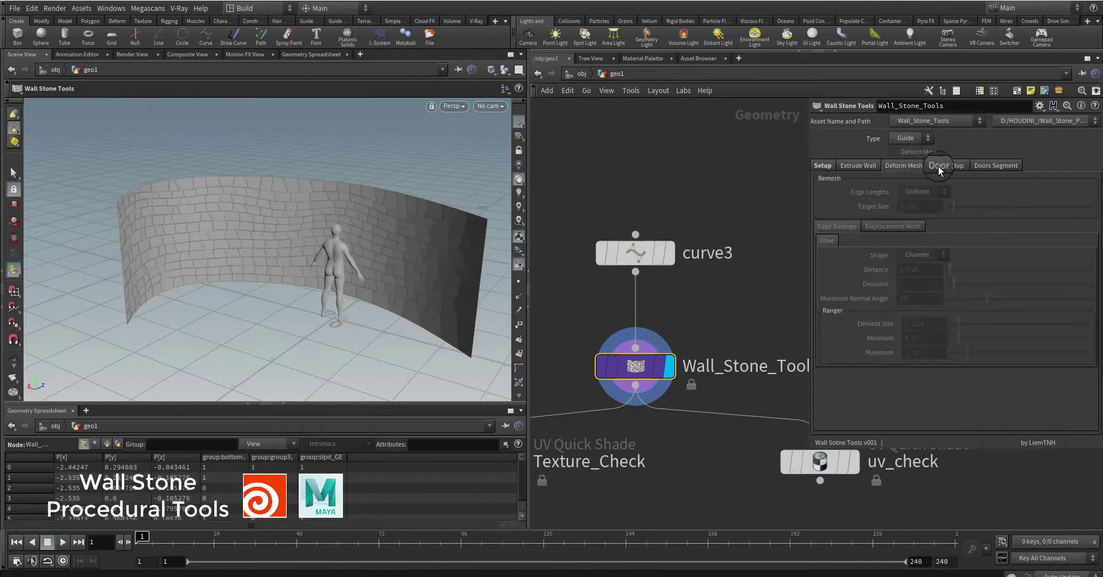
pyautogui.click(947, 165)
pyautogui.click(965, 285)
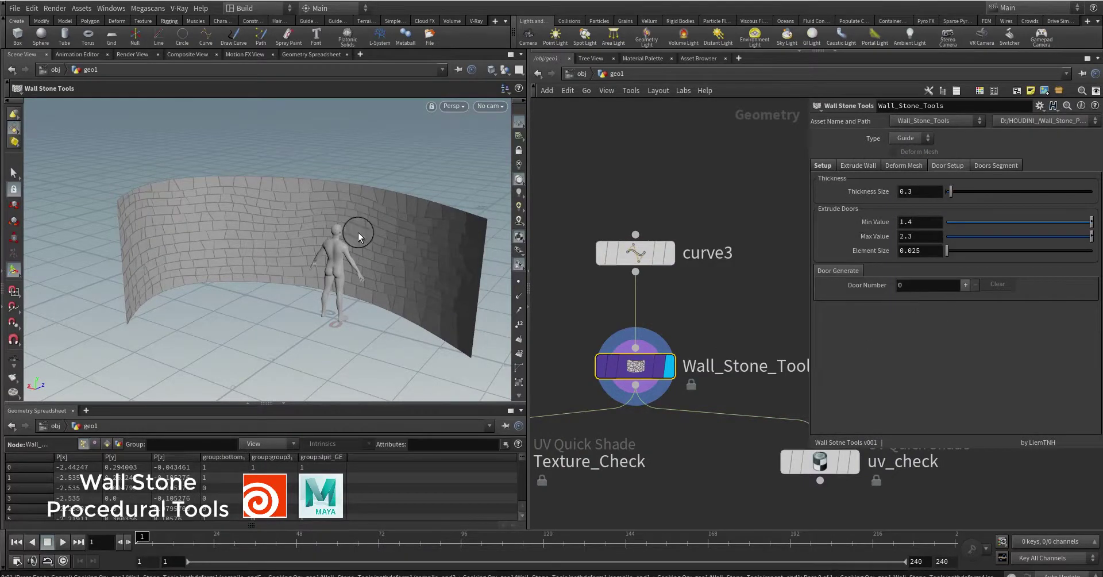
pyautogui.moveTo(360, 227); pyautogui.dragTo(419, 238)
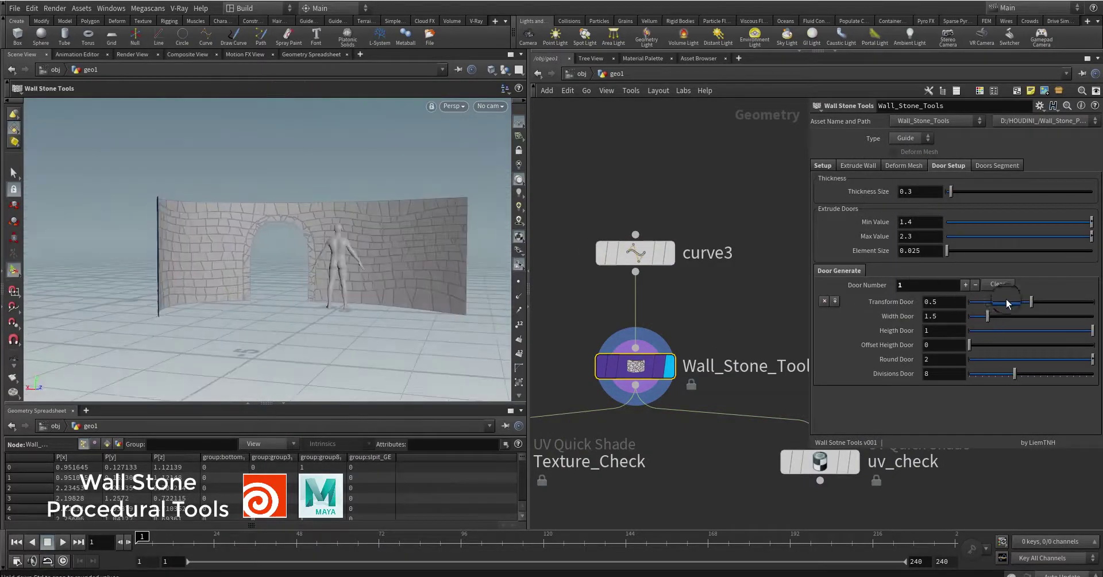
pyautogui.moveTo(976, 303); pyautogui.dragTo(1081, 302)
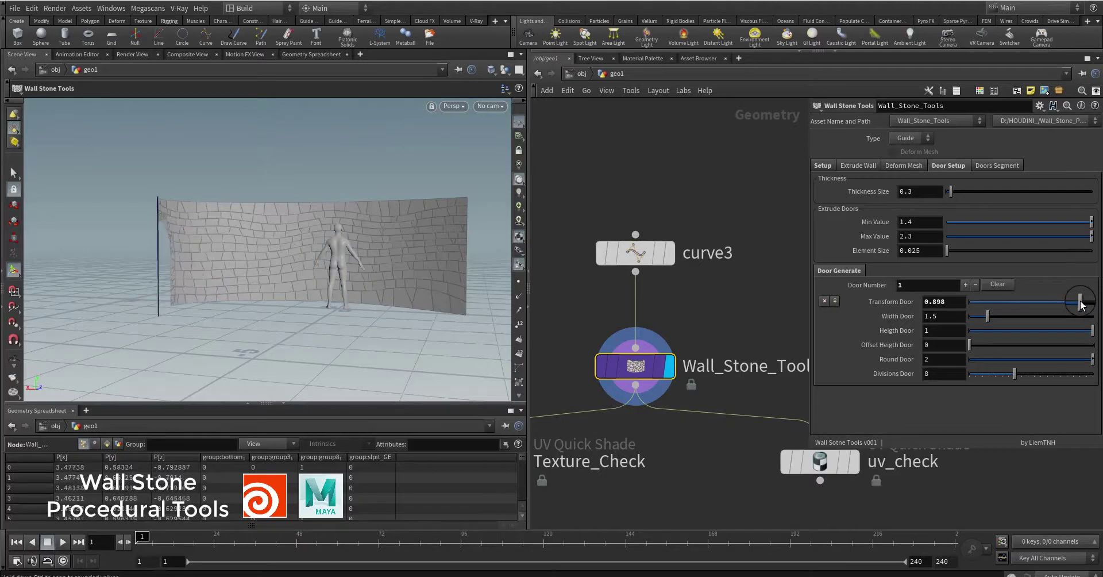
pyautogui.keyDown('alt'); pyautogui.moveTo(204, 245); pyautogui.dragTo(413, 259); pyautogui.keyUp('alt')
pyautogui.moveTo(1079, 307); pyautogui.dragTo(1074, 305)
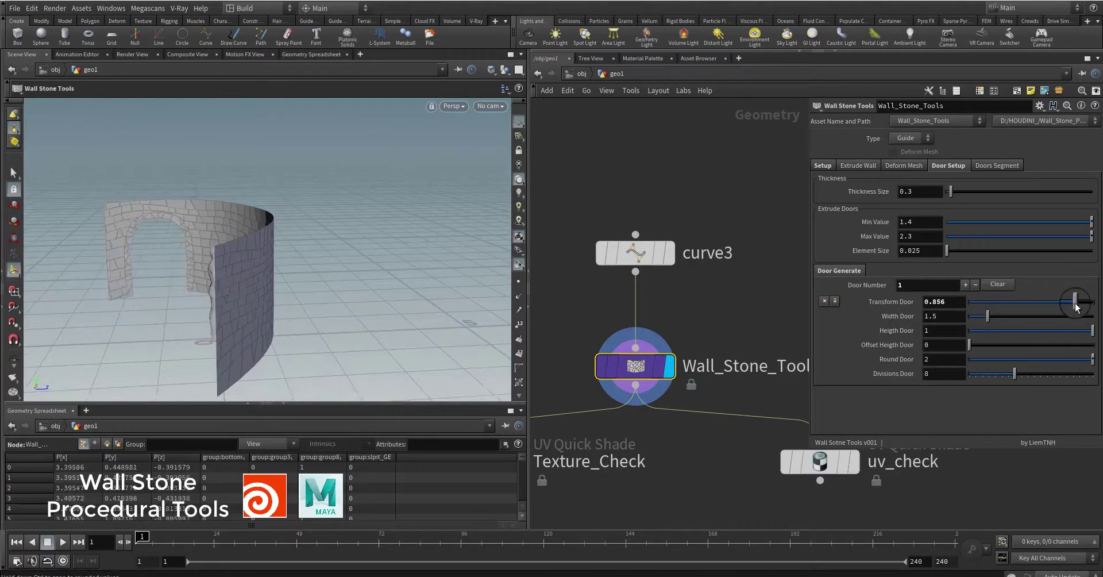
# Set wall Thickness Size to 0.59 and door Offset Height to 0.247.
pyautogui.keyDown('alt'); pyautogui.moveTo(91, 256); pyautogui.dragTo(140, 256); pyautogui.keyUp('alt')
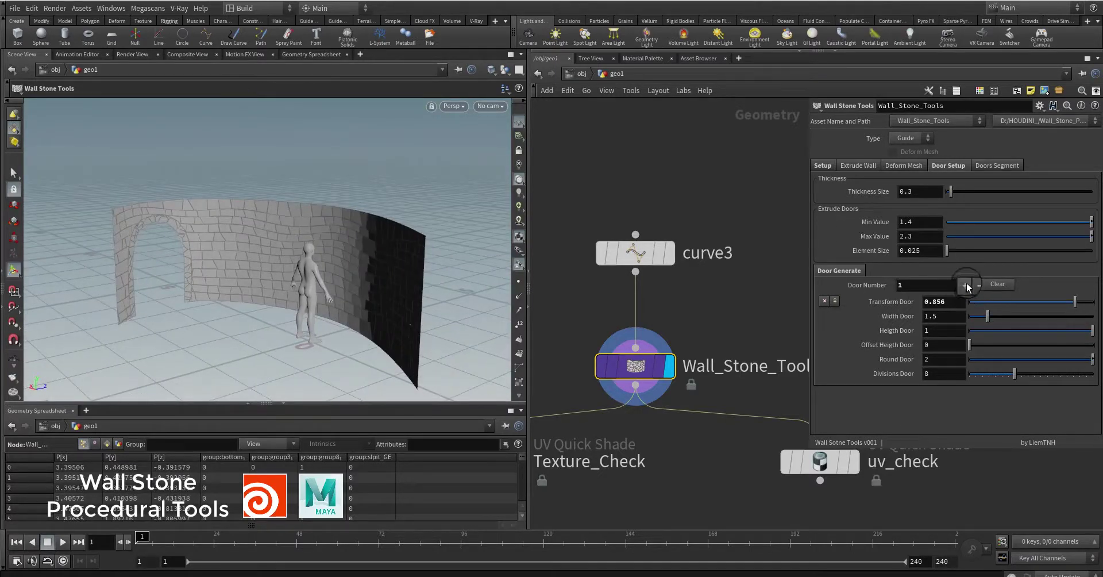
pyautogui.moveTo(955, 194); pyautogui.dragTo(956, 192)
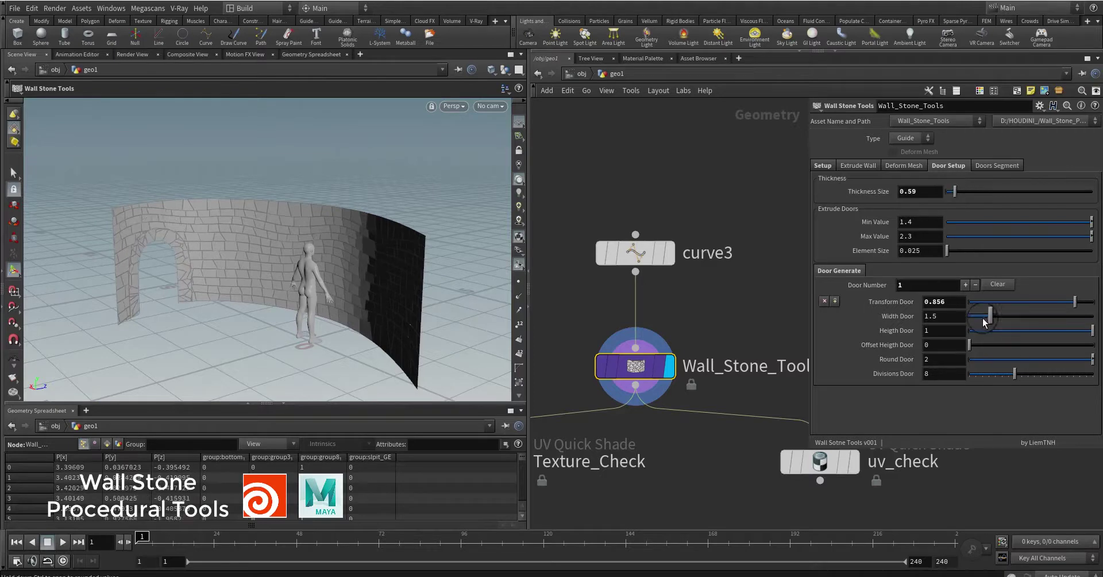
pyautogui.moveTo(969, 345); pyautogui.dragTo(1033, 349)
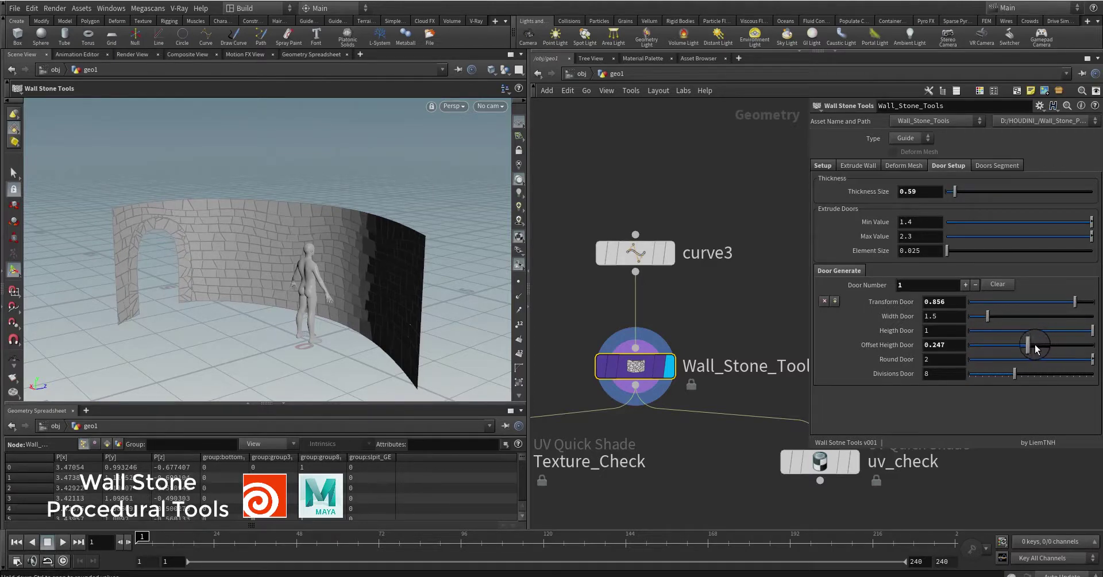
# Add a second doorway with offset height 0.384 and fewer divisions.
pyautogui.click(965, 284)
pyautogui.keyDown('alt'); pyautogui.moveTo(207, 235); pyautogui.dragTo(246, 234); pyautogui.keyUp('alt')
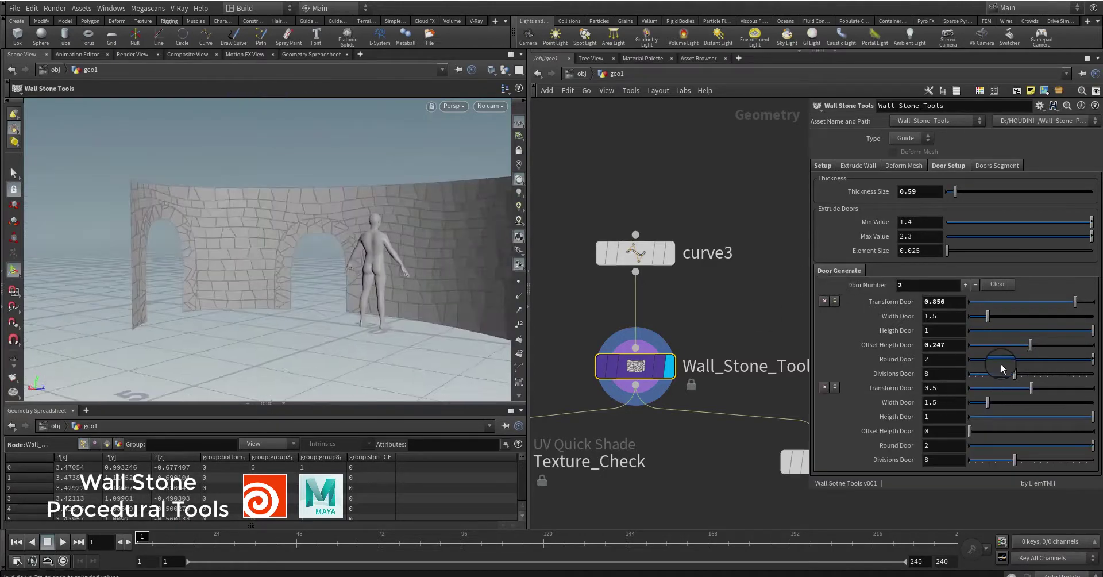
pyautogui.moveTo(1012, 432); pyautogui.dragTo(1053, 431)
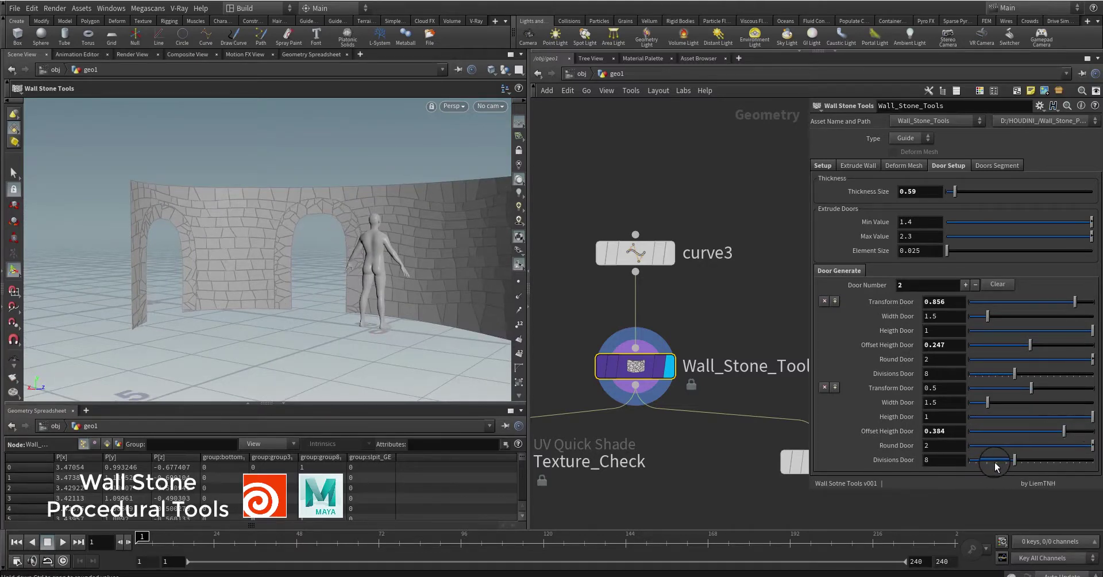
pyautogui.moveTo(993, 467)
pyautogui.mouseDown()
pyautogui.moveTo(979, 468)
pyautogui.moveTo(994, 465)
pyautogui.mouseUp()
pyautogui.click(951, 462)
# Widen the first doorway to 1.95 and switch the wall Type to Proxy.
pyautogui.moveTo(987, 316); pyautogui.dragTo(993, 318)
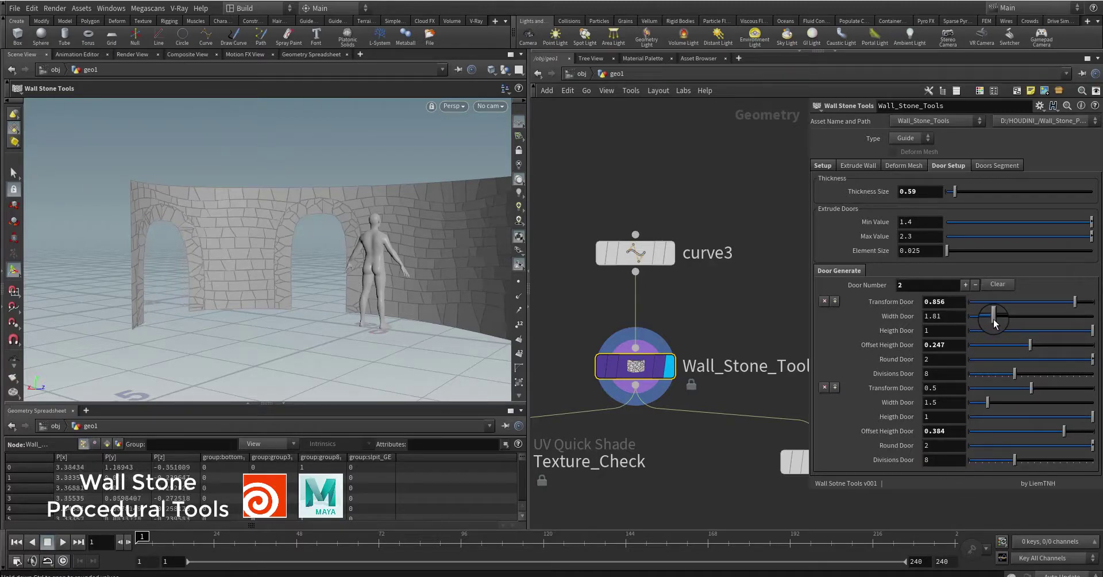
pyautogui.moveTo(278, 303)
pyautogui.mouseDown()
pyautogui.moveTo(219, 308)
pyautogui.moveTo(236, 305)
pyautogui.mouseUp()
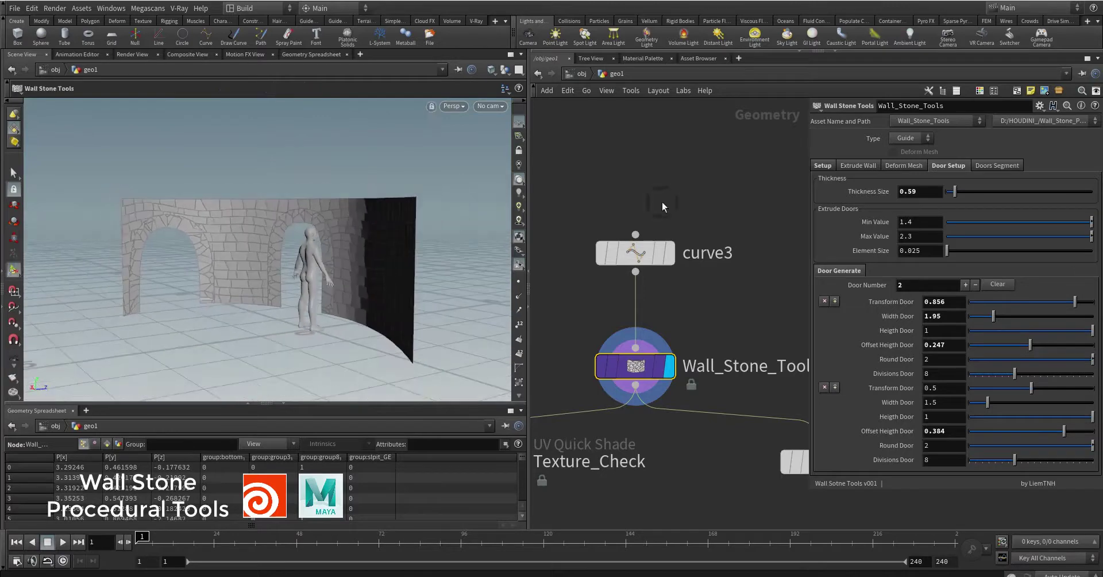
pyautogui.click(909, 138)
pyautogui.click(913, 129)
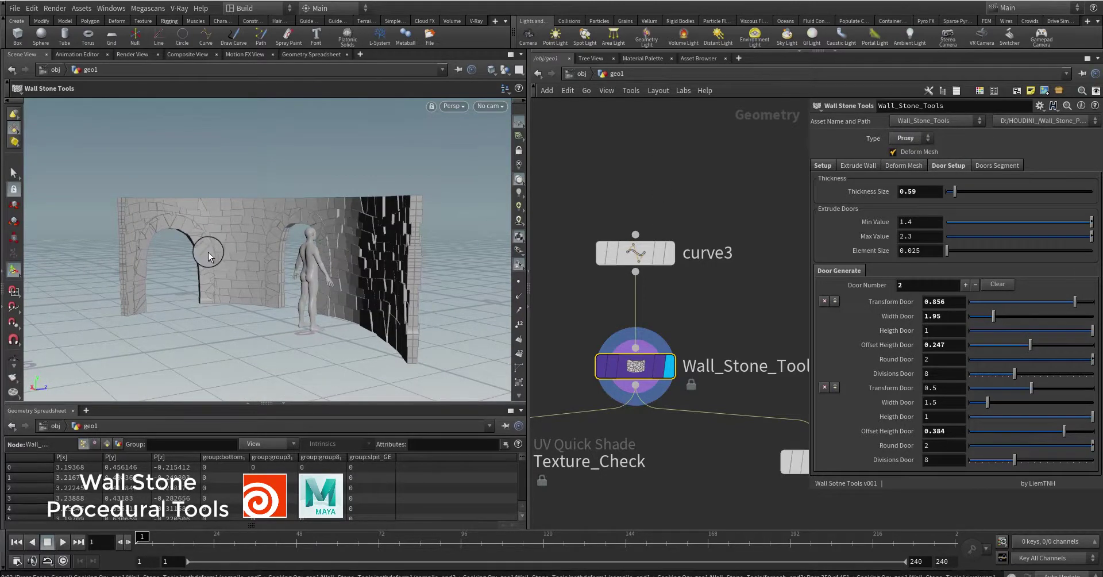
# Set the wall to Final, check it with the UV Quick Shade node, then return to Wall_Stone_Tools on Guide.
pyautogui.moveTo(208, 251); pyautogui.dragTo(301, 254)
pyautogui.click(915, 144)
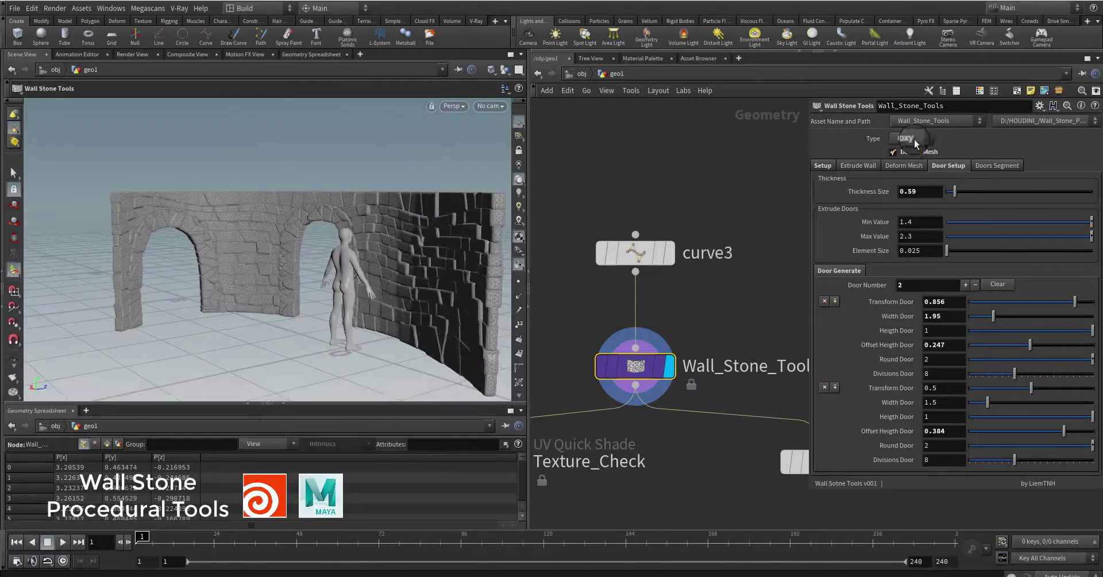
pyautogui.click(907, 148)
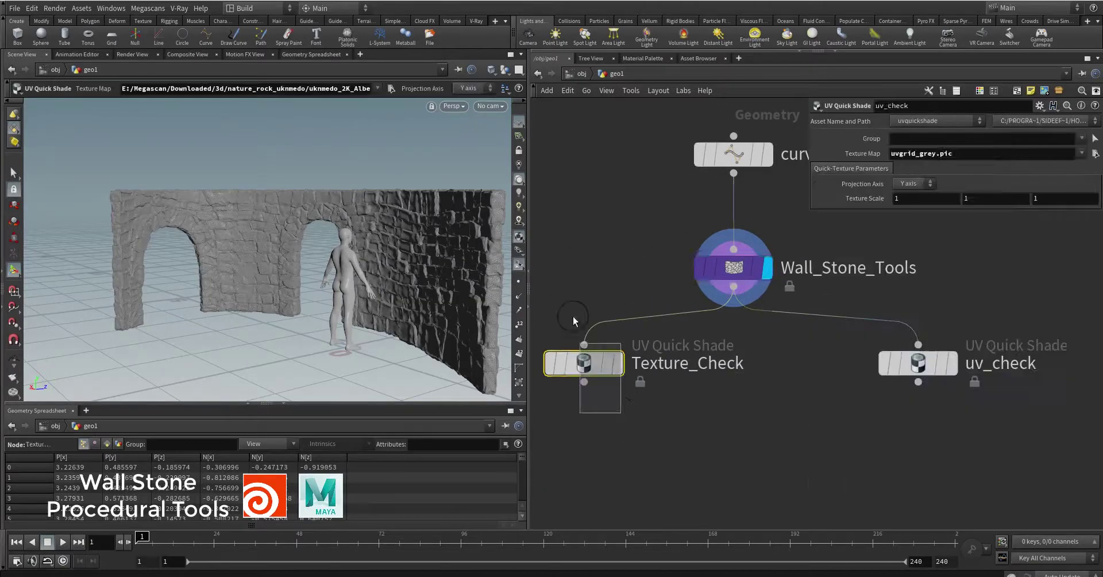
pyautogui.click(617, 363)
pyautogui.moveTo(214, 254)
pyautogui.mouseDown()
pyautogui.moveTo(190, 253)
pyautogui.moveTo(273, 254)
pyautogui.mouseUp()
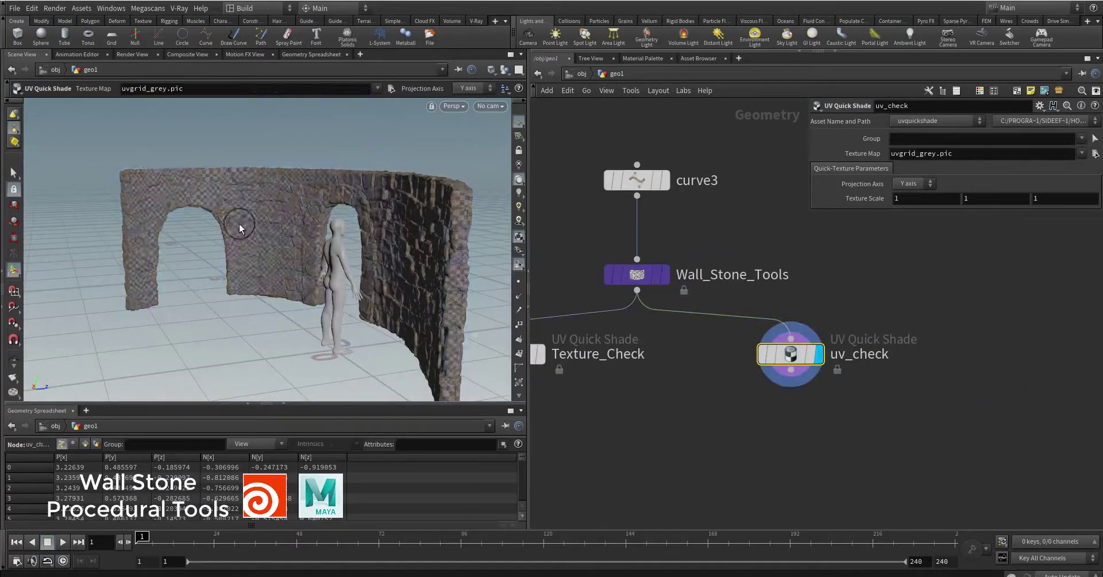
pyautogui.click(769, 287)
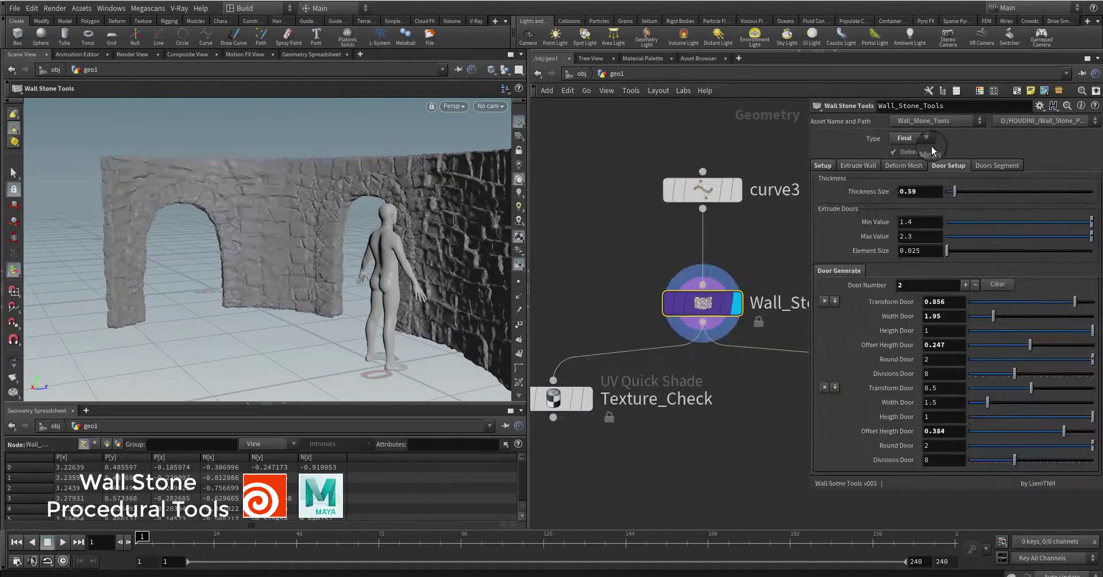
pyautogui.click(902, 149)
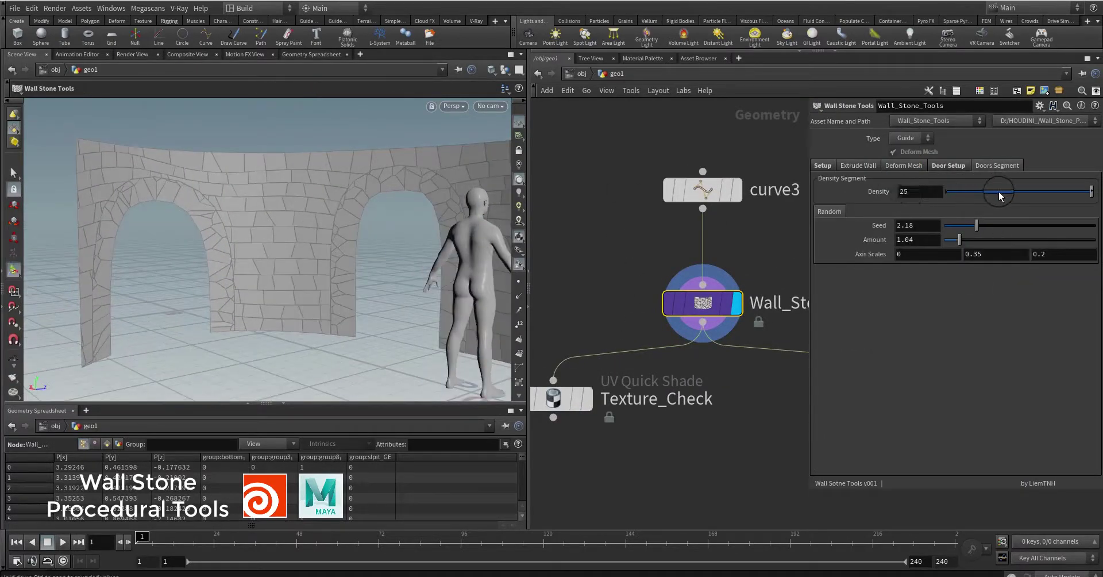
# Try a lower Density and a new Seed, resetting them to 25 and 2.18.
pyautogui.moveTo(998, 193); pyautogui.dragTo(932, 193)
pyautogui.keyDown('ctrl'); pyautogui.middleClick(878, 192); pyautogui.keyUp('ctrl')
pyautogui.click(970, 243)
pyautogui.moveTo(997, 227); pyautogui.dragTo(1029, 224)
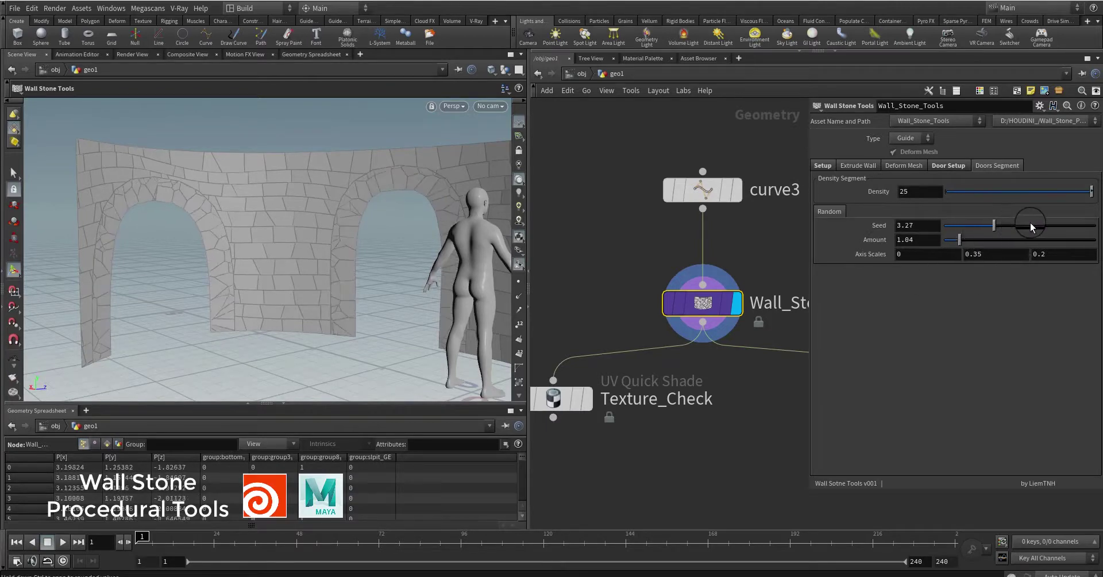
pyautogui.keyDown('ctrl'); pyautogui.middleClick(878, 227); pyautogui.keyUp('ctrl')
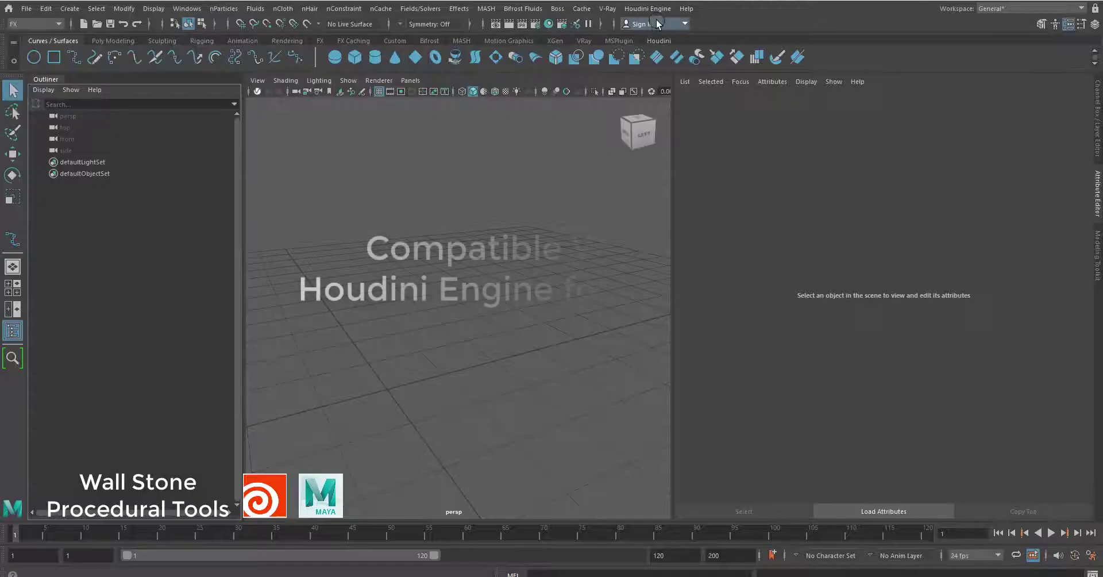
# Load Wall_Stone_Tools.hda from Houdini Engine's recent assets and select Wall_Stone_Tools1.
pyautogui.click(647, 8)
pyautogui.click(797, 45)
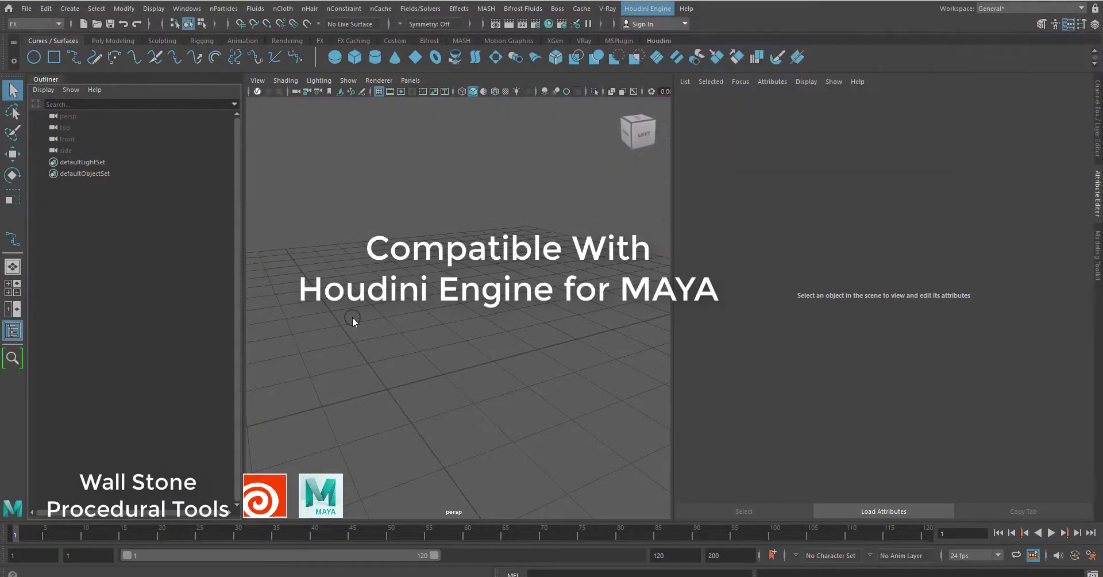
pyautogui.click(95, 162)
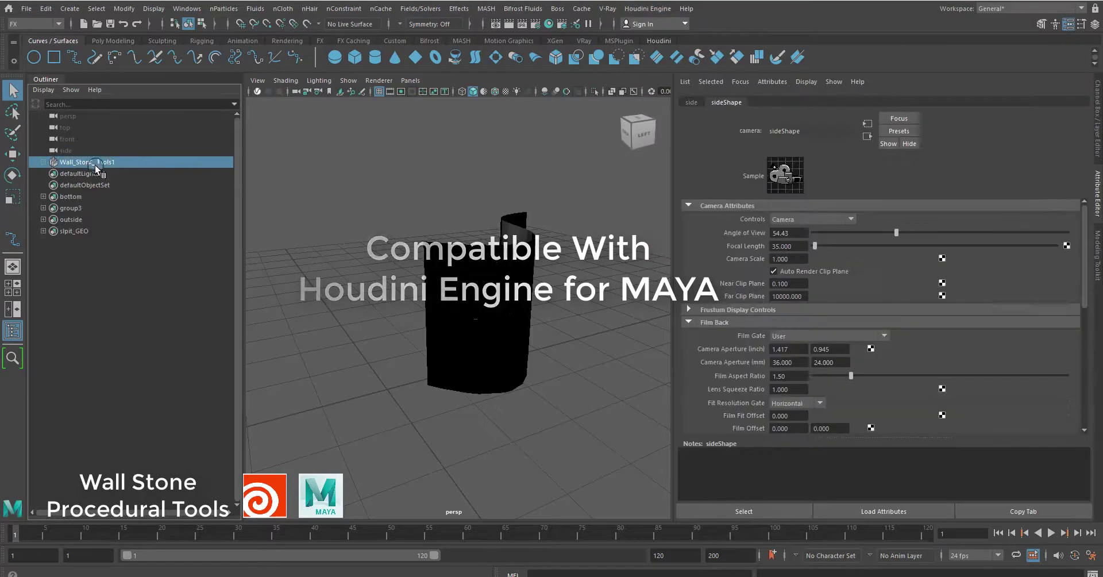
pyautogui.keyDown('alt'); pyautogui.moveTo(344, 316); pyautogui.dragTo(461, 314); pyautogui.keyUp('alt')
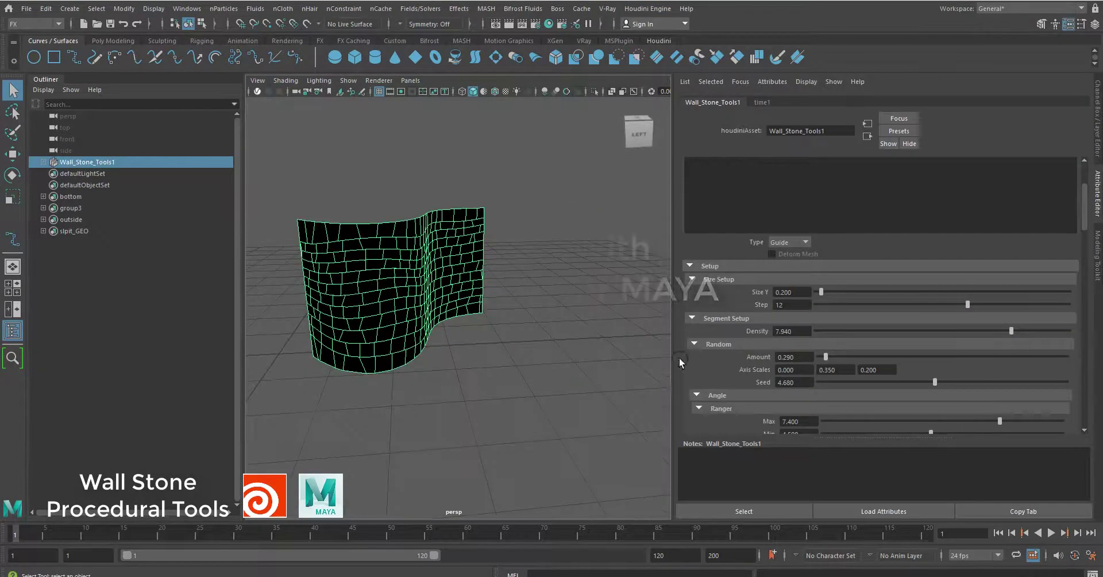
# Turn off Output Geometry Groups, then sync and reload the asset.
pyautogui.scroll(-5, 718, 368)
pyautogui.scroll(-5, 767, 381)
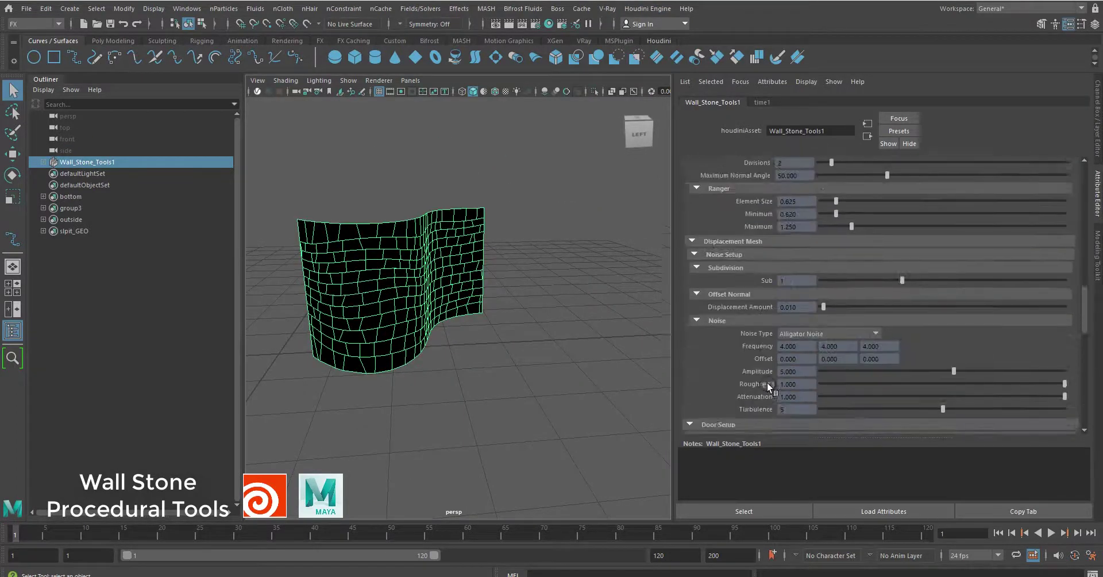
pyautogui.scroll(-5, 766, 381)
pyautogui.scroll(-3, 767, 382)
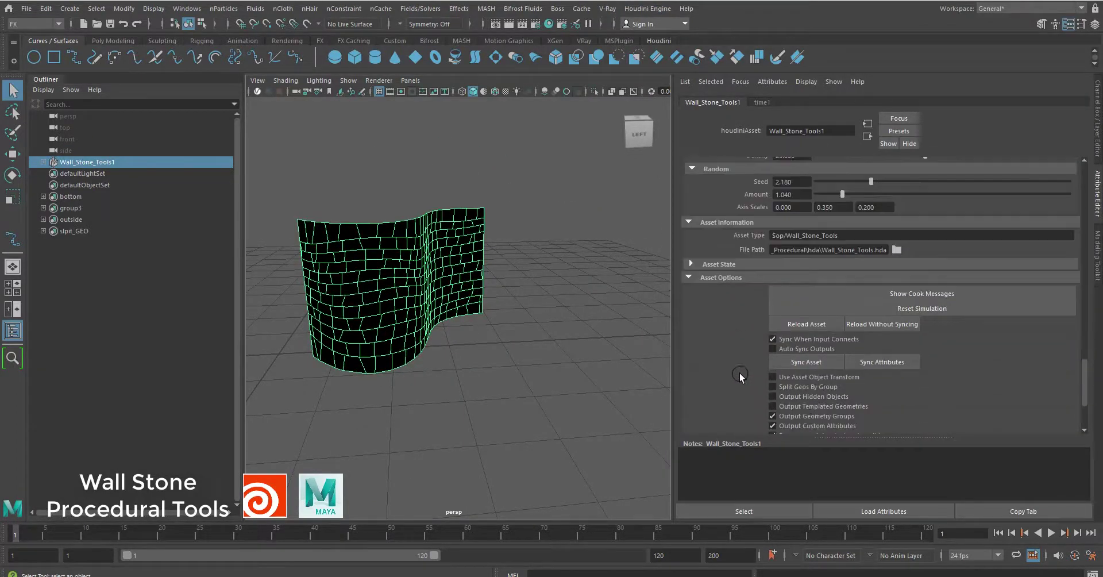
pyautogui.click(793, 418)
pyautogui.scroll(-3, 715, 366)
pyautogui.scroll(-3, 718, 367)
pyautogui.click(797, 259)
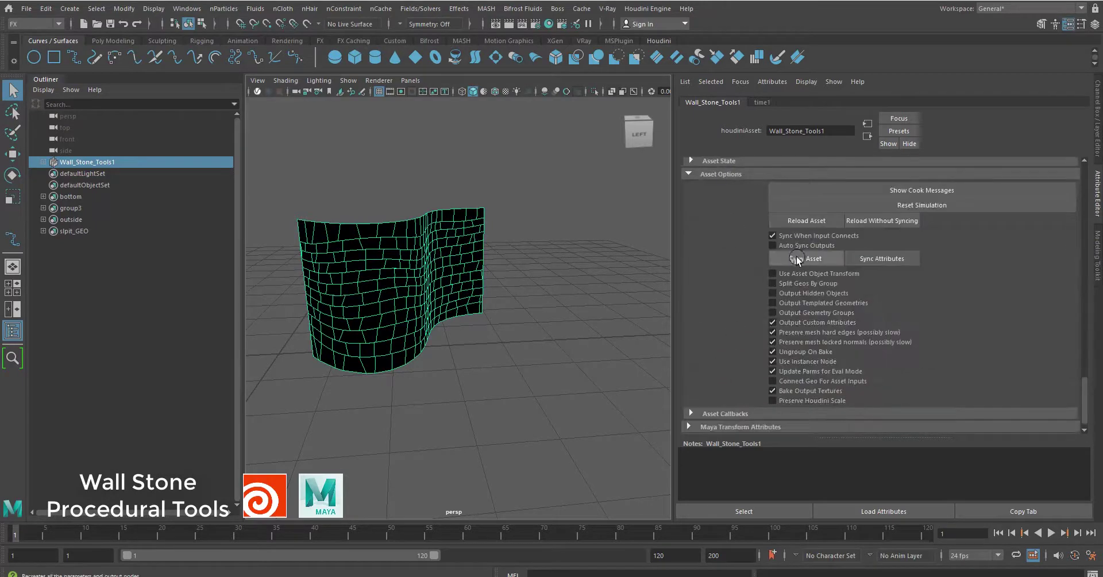
pyautogui.click(807, 223)
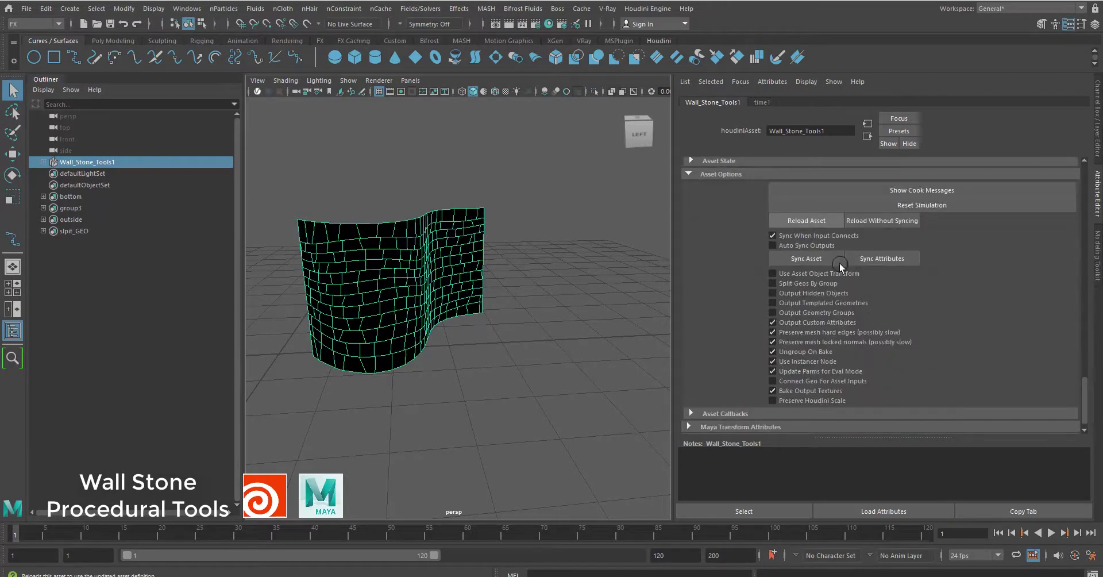
pyautogui.click(822, 229)
pyautogui.scroll(5, 751, 292)
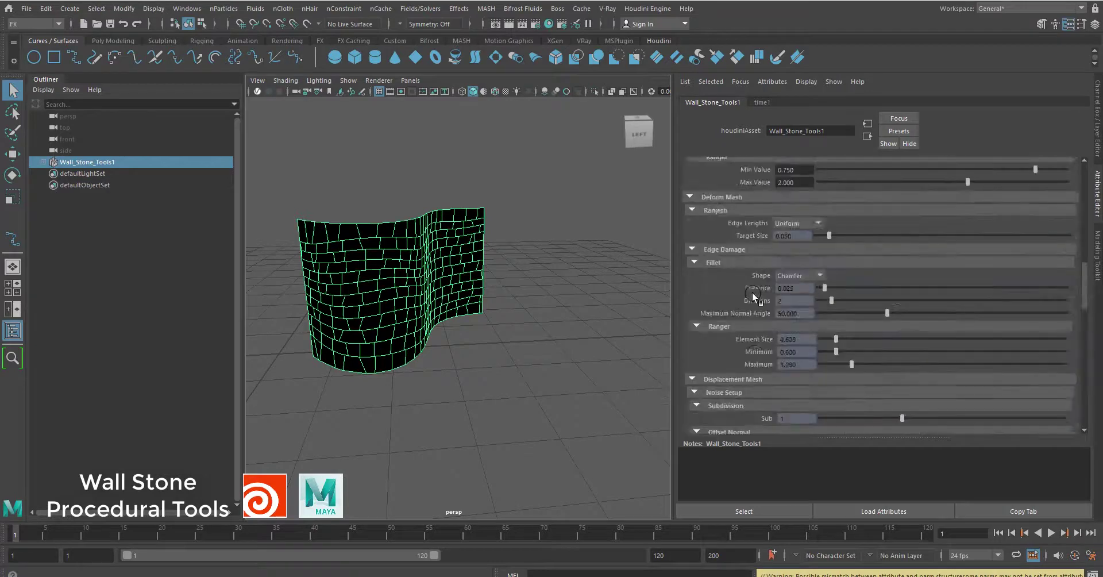
pyautogui.scroll(5, 750, 290)
pyautogui.scroll(5, 746, 287)
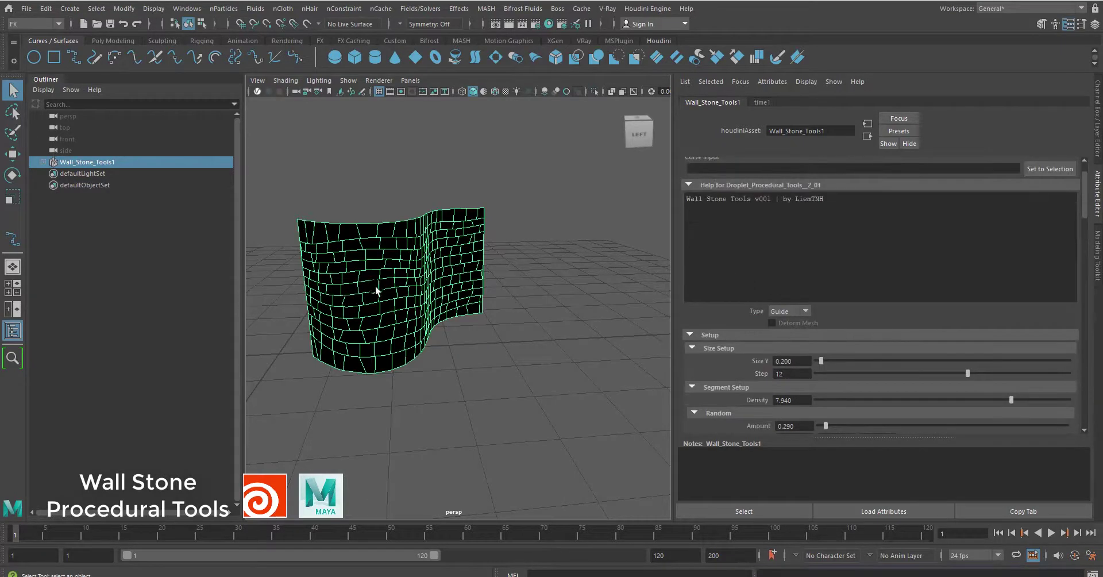
# Hide the wall and draw a new three-point curve.
pyautogui.press('h')
pyautogui.press('y')
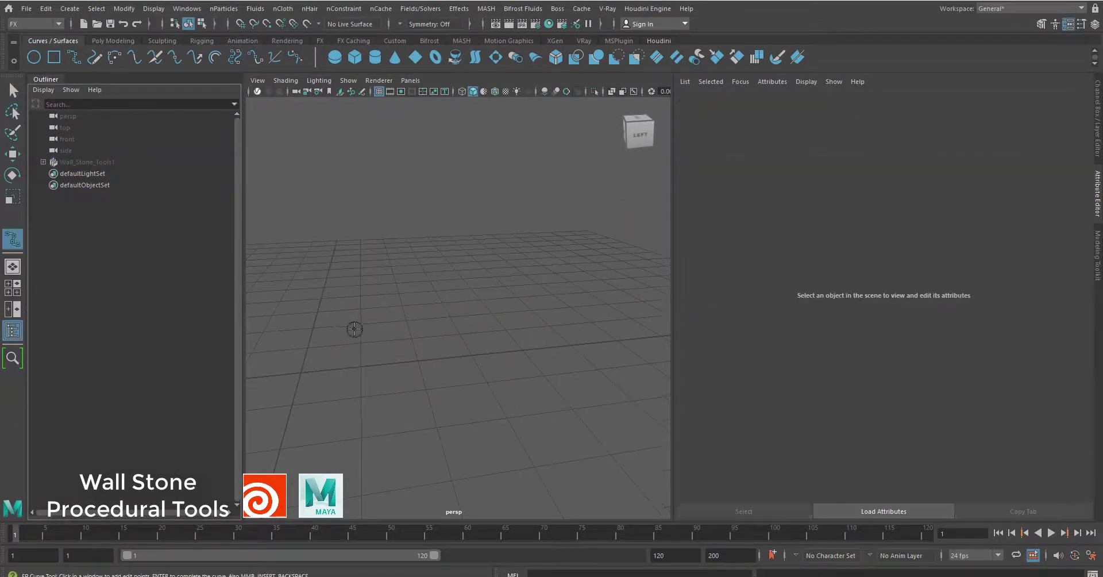
pyautogui.click(345, 360)
pyautogui.click(447, 311)
pyautogui.click(560, 355)
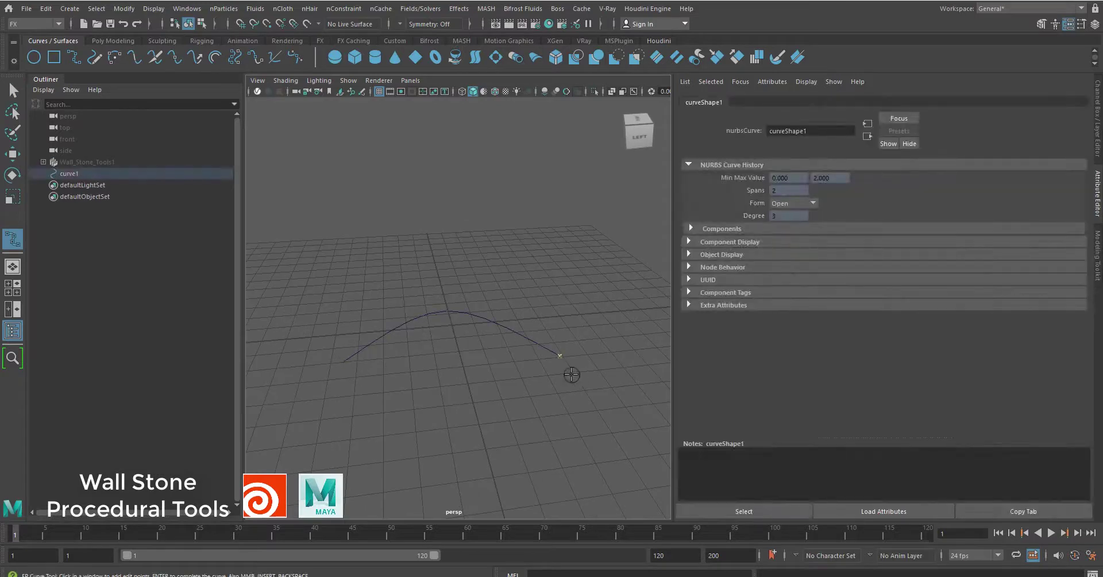
pyautogui.press('Return')
# Make curveShape1 the Wall_Stone_Tools1 input curve and frame the rebuilt wall.
pyautogui.click(74, 173)
pyautogui.doubleClick(74, 173)
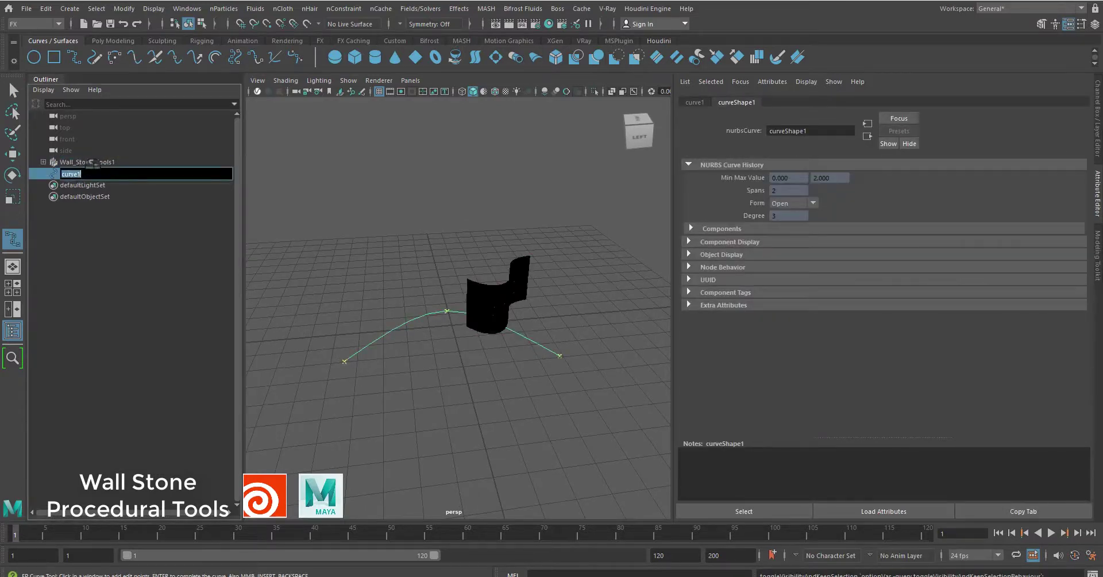
pyautogui.click(86, 162)
pyautogui.click(782, 168)
pyautogui.write('curve1')
pyautogui.press('Return')
pyautogui.press('f')
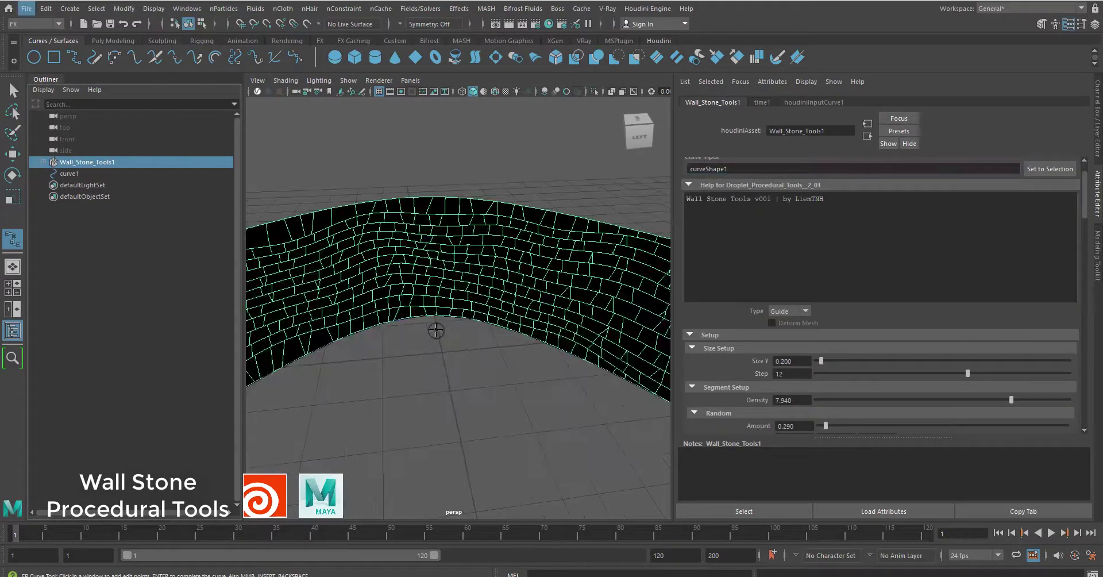
# Change the wall's Step value and set Size Y to 0.150.
pyautogui.moveTo(943, 376); pyautogui.dragTo(772, 377)
pyautogui.write('2')
pyautogui.press('Return')
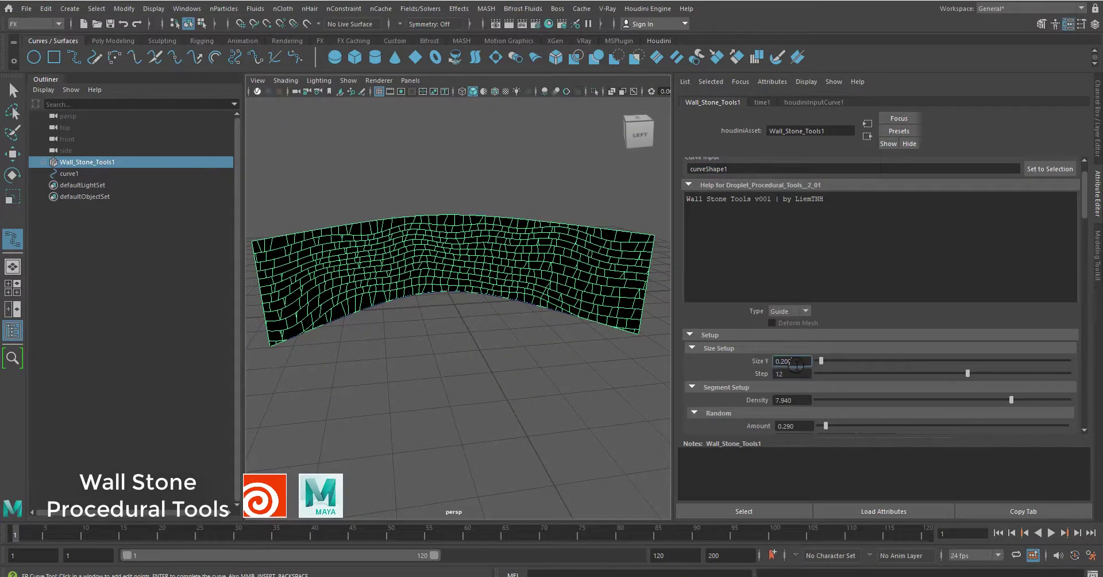
pyautogui.write('15')
pyautogui.press('Return')
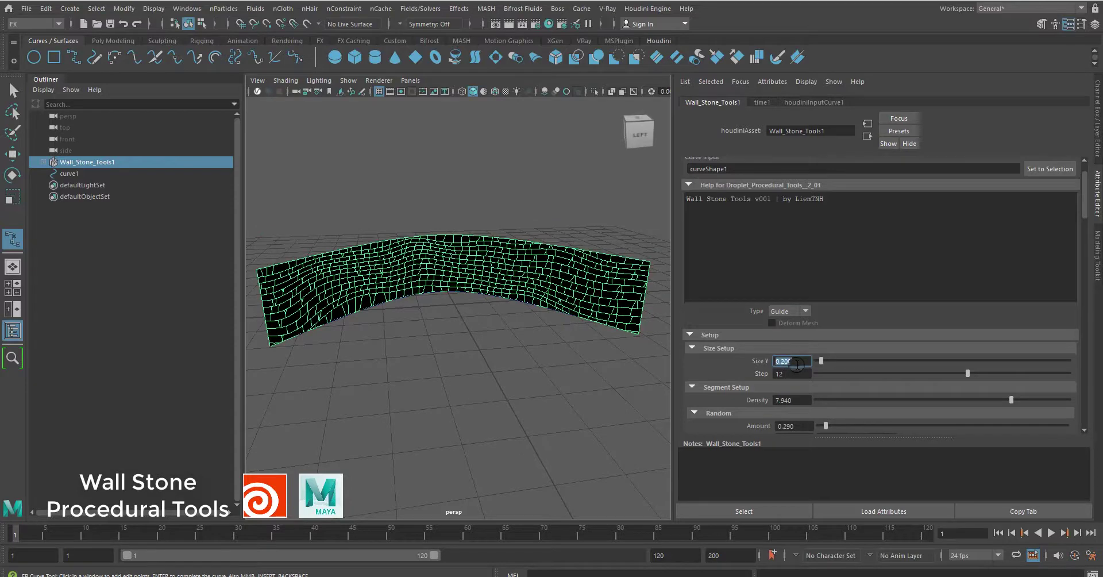
# Reshuffle the seed to 6.791 and set displacement Amplitude to 0.5.
pyautogui.scroll(-3, 747, 402)
pyautogui.moveTo(893, 382); pyautogui.dragTo(986, 382)
pyautogui.scroll(-3, 712, 339)
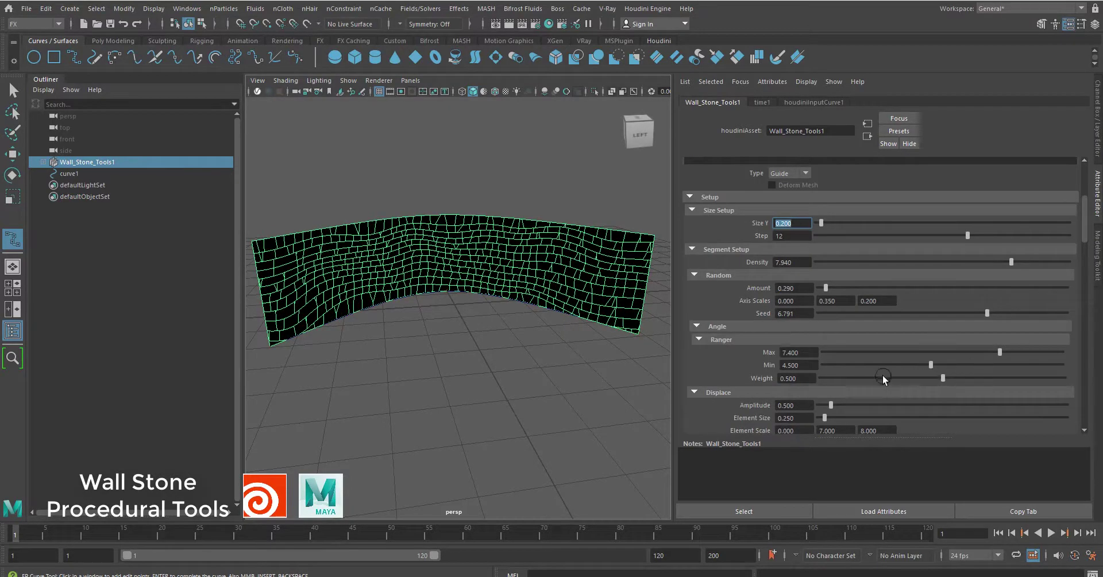
pyautogui.click(704, 340)
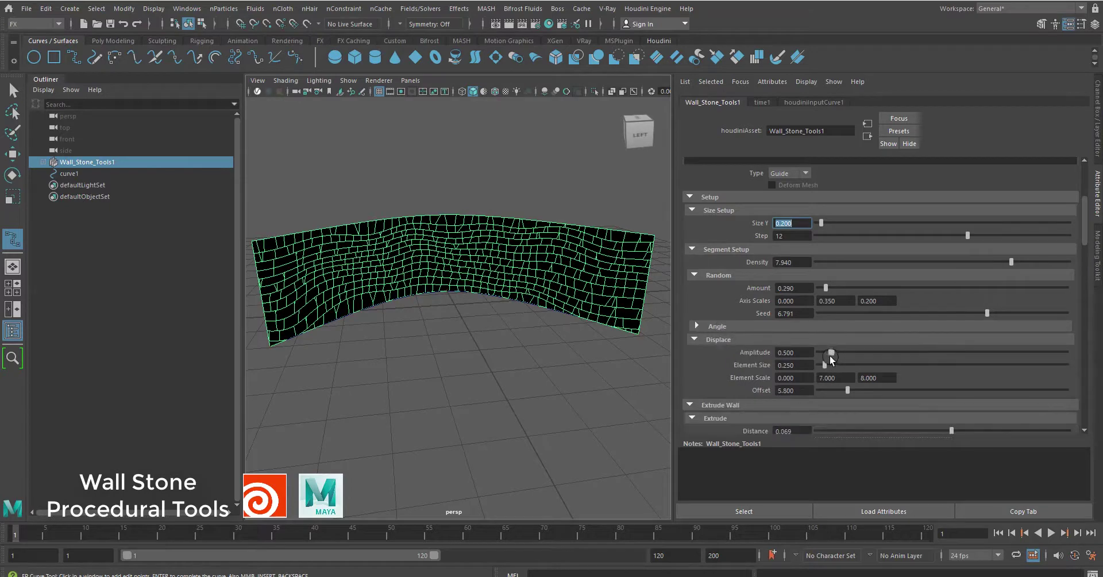
pyautogui.doubleClick(803, 352)
pyautogui.write('0.2')
pyautogui.press('Return')
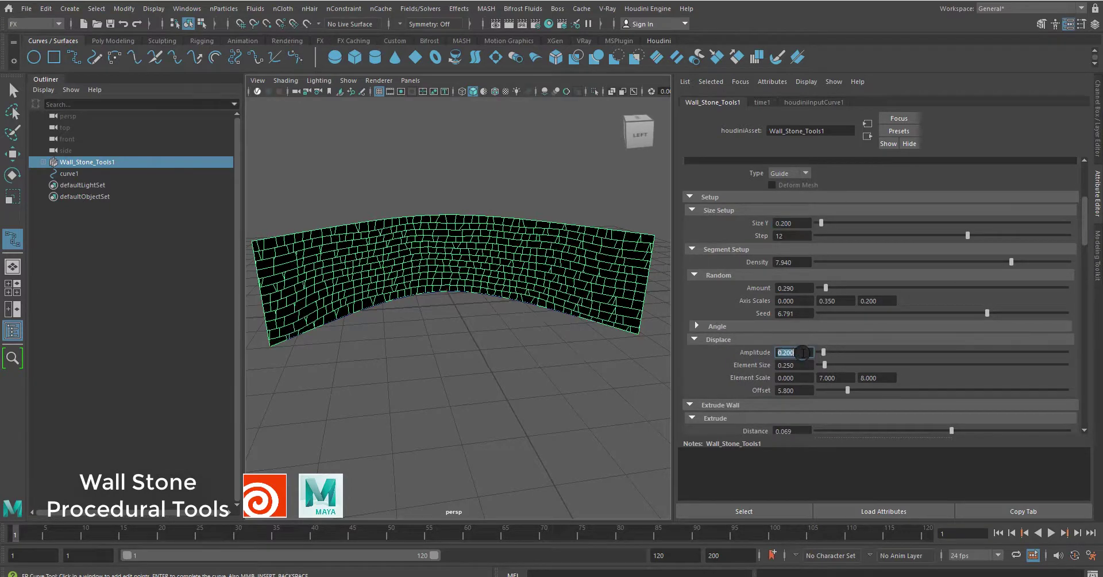
pyautogui.write('0.500')
pyautogui.press('Return')
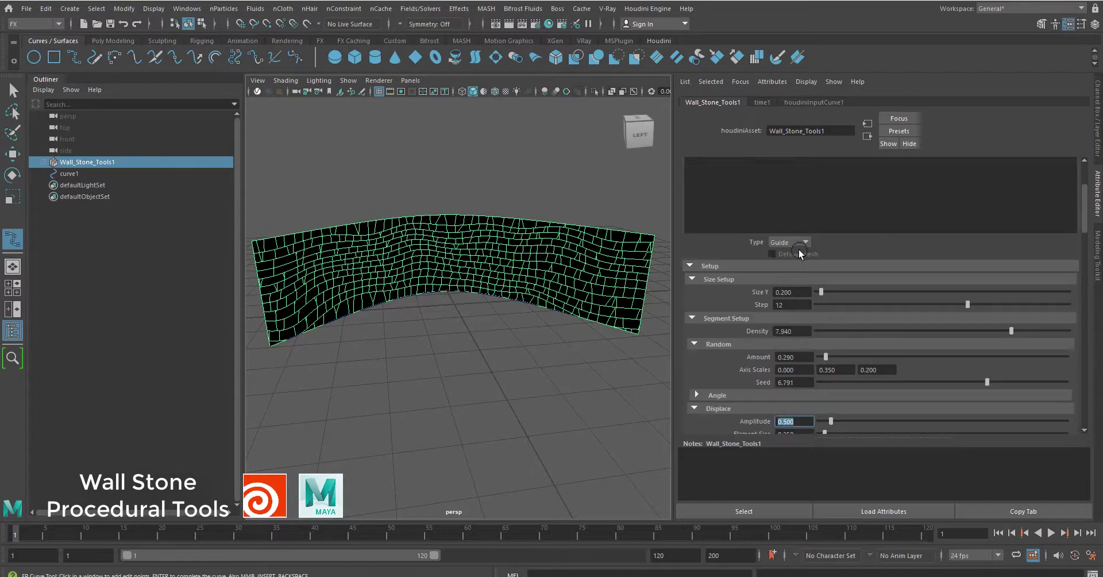
# Switch the wall to Proxy with Deform Mesh and orbit around it.
pyautogui.click(781, 270)
pyautogui.scroll(-3, 458, 253)
pyautogui.scroll(6, 457, 254)
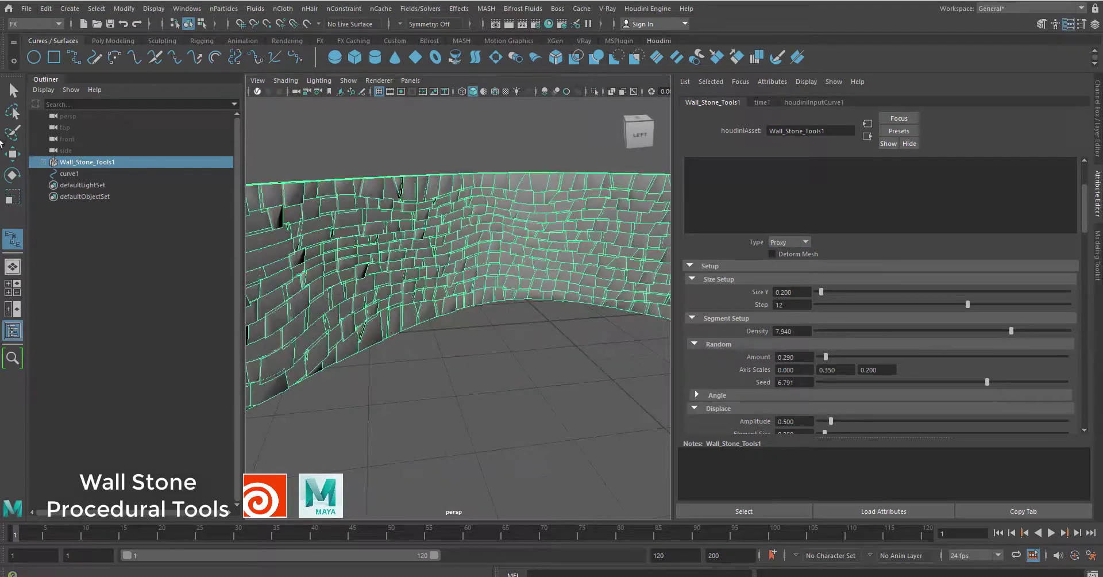
pyautogui.press('q')
pyautogui.click(303, 240)
pyautogui.click(115, 163)
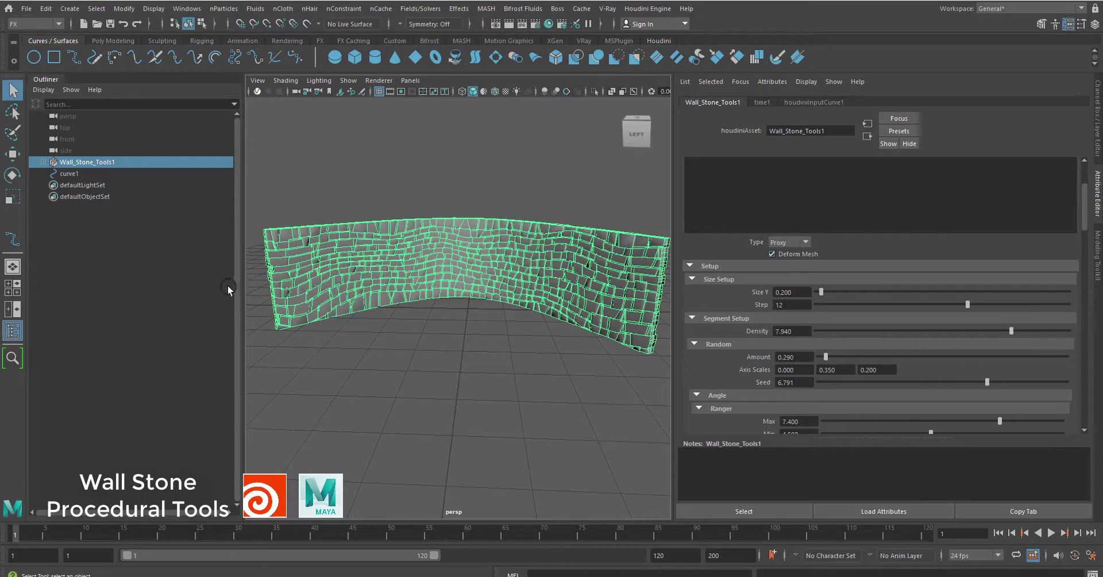
pyautogui.click(347, 188)
pyautogui.moveTo(347, 188)
pyautogui.keyDown('alt'); pyautogui.mouseDown()
pyautogui.moveTo(402, 252)
pyautogui.moveTo(443, 245)
pyautogui.mouseUp(); pyautogui.keyUp('alt')
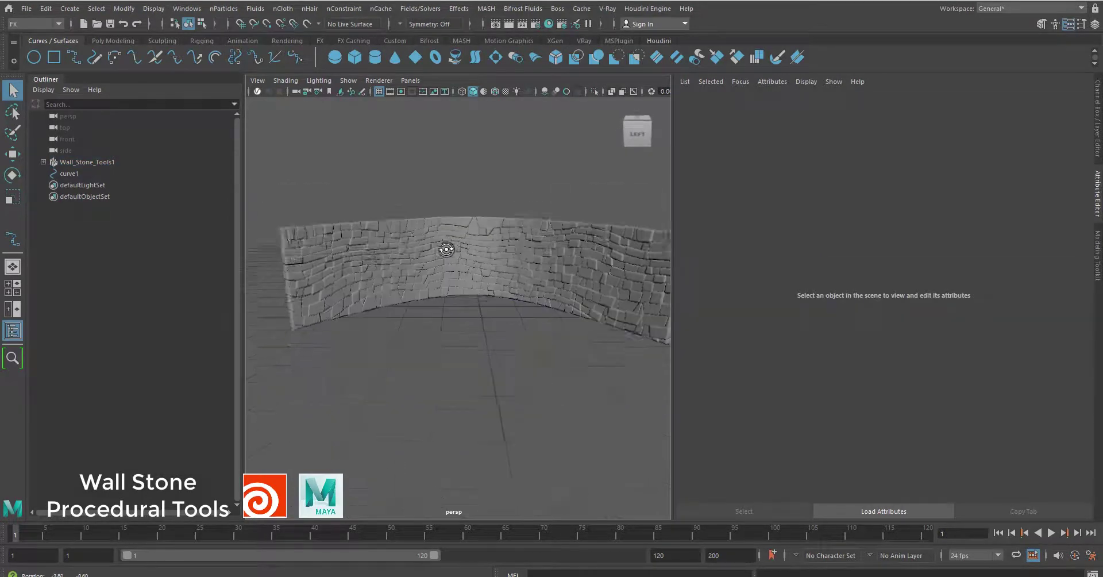
pyautogui.click(86, 162)
# Preview the wall at Final quality, then set its Type back to Proxy.
pyautogui.click(787, 242)
pyautogui.click(778, 277)
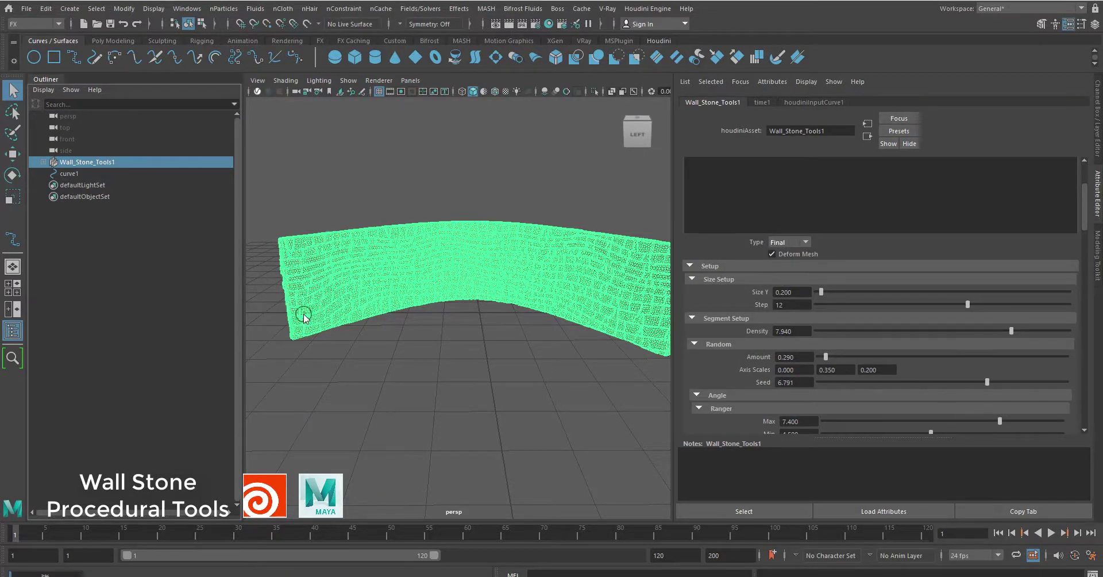
pyautogui.click(602, 189)
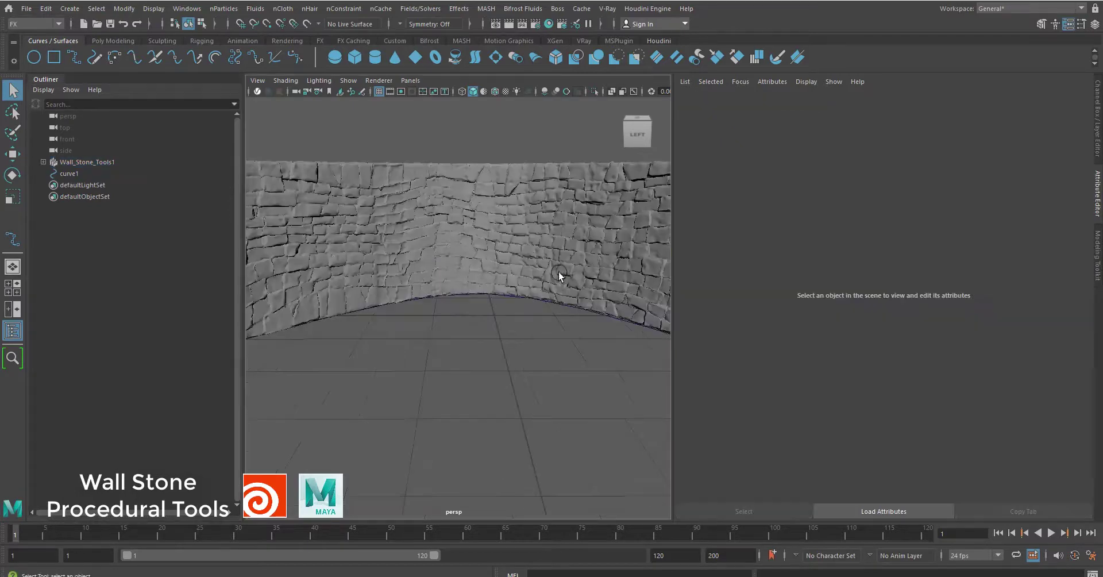
pyautogui.moveTo(558, 271)
pyautogui.keyDown('alt'); pyautogui.mouseDown()
pyautogui.moveTo(524, 289)
pyautogui.moveTo(550, 254)
pyautogui.mouseUp(); pyautogui.keyUp('alt')
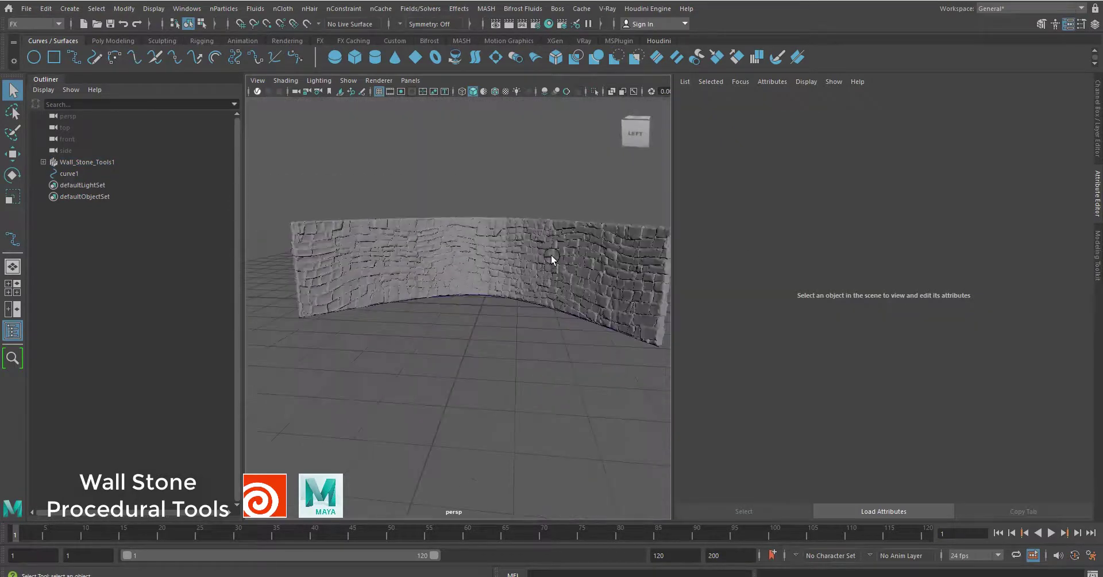
pyautogui.click(550, 253)
pyautogui.click(788, 242)
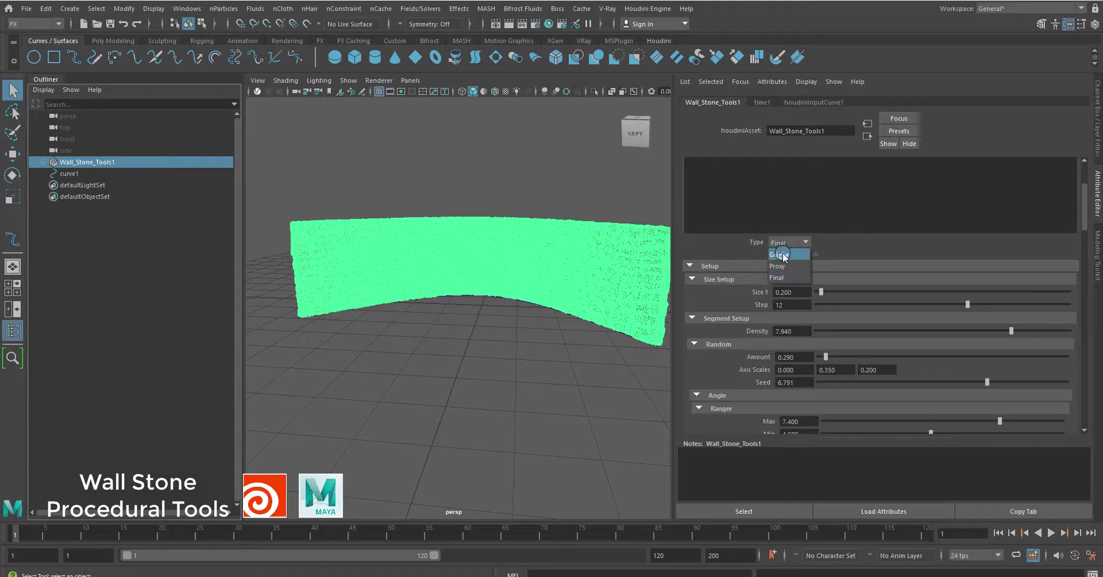
pyautogui.click(784, 270)
# Collapse Thickness and Extrude Doors, then raise Door Number to 1 for a central arched doorway.
pyautogui.scroll(-5, 764, 360)
pyautogui.scroll(-5, 764, 360)
pyautogui.scroll(-5, 754, 360)
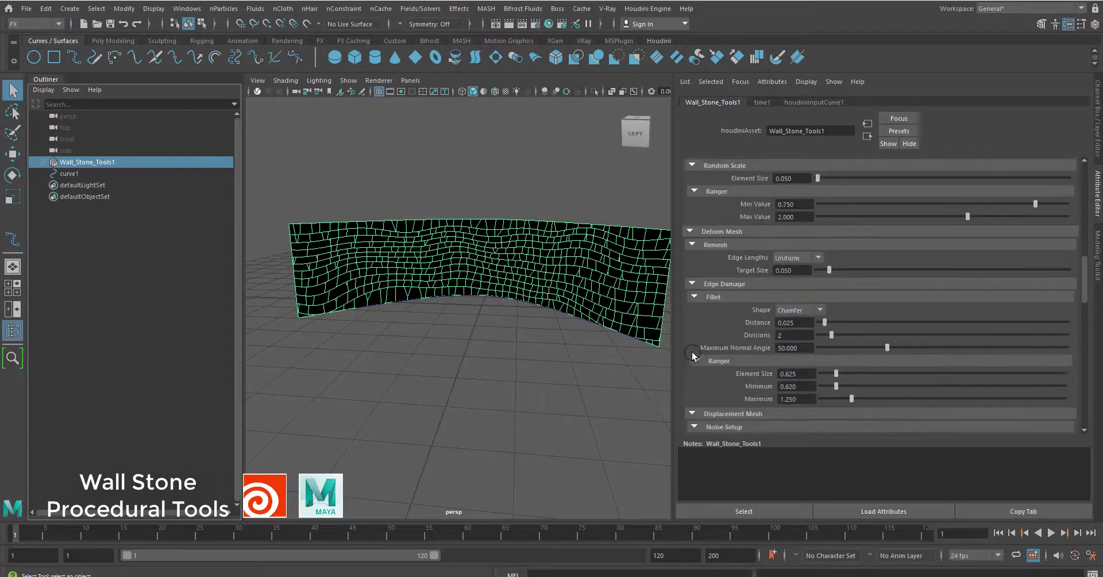
pyautogui.scroll(-5, 720, 397)
pyautogui.scroll(-5, 706, 359)
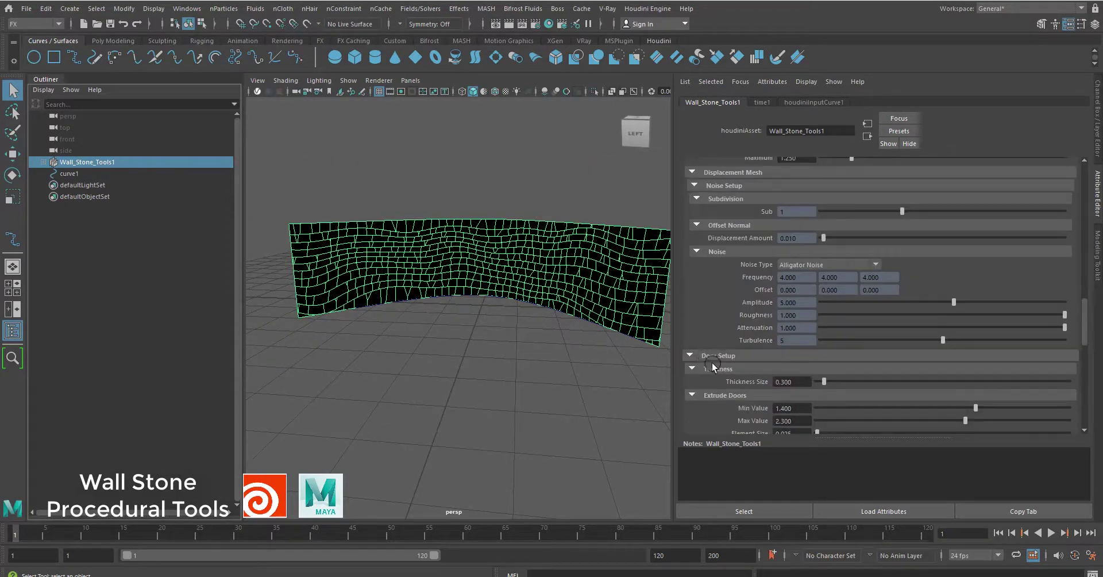
pyautogui.scroll(-2, 712, 365)
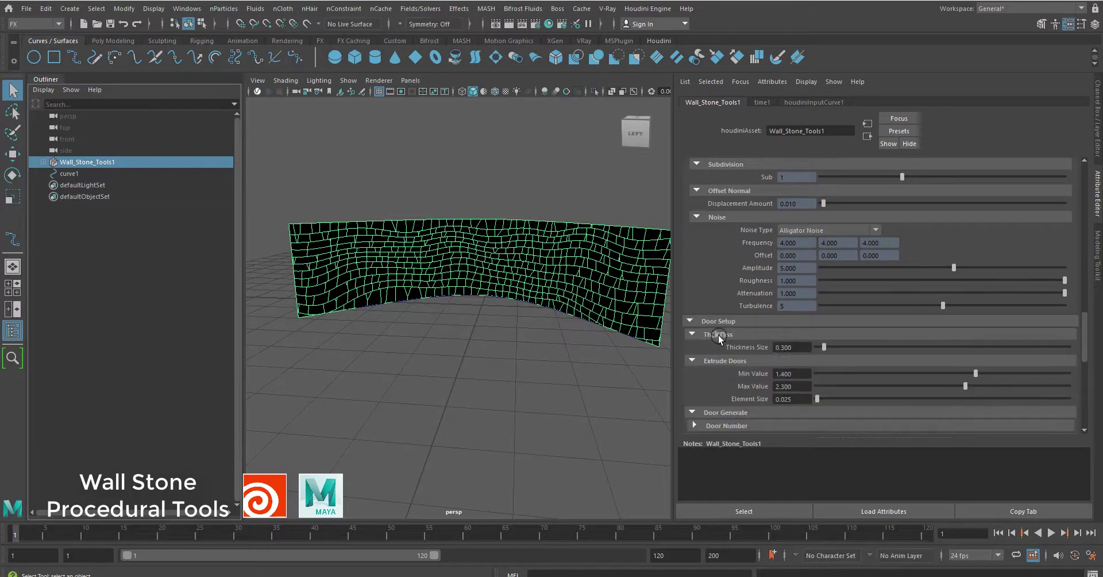
pyautogui.click(718, 336)
pyautogui.click(715, 347)
pyautogui.click(726, 373)
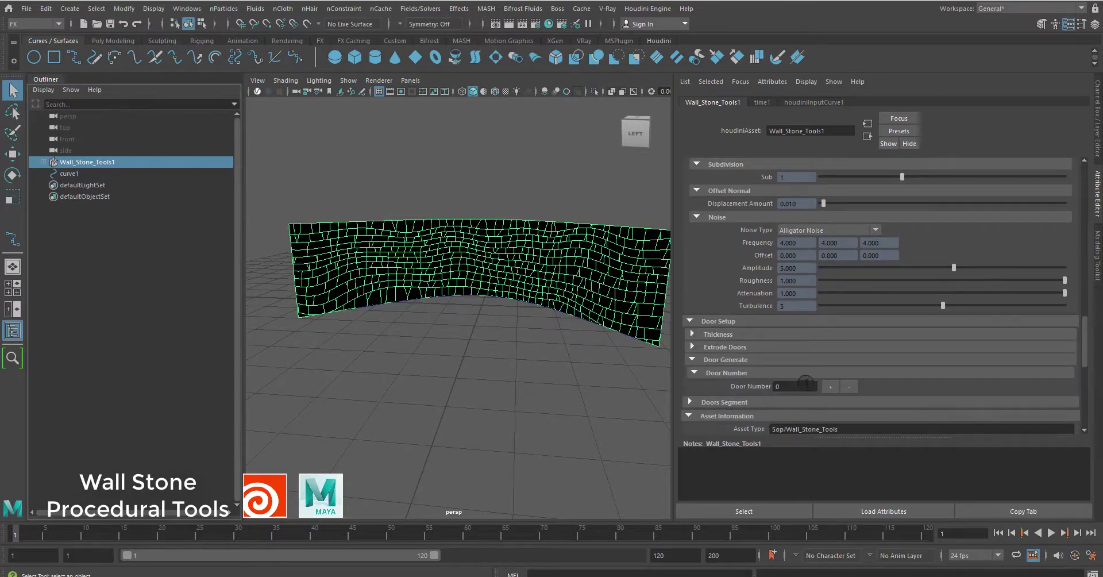
pyautogui.scroll(-2, 893, 374)
pyautogui.scroll(-4, 836, 369)
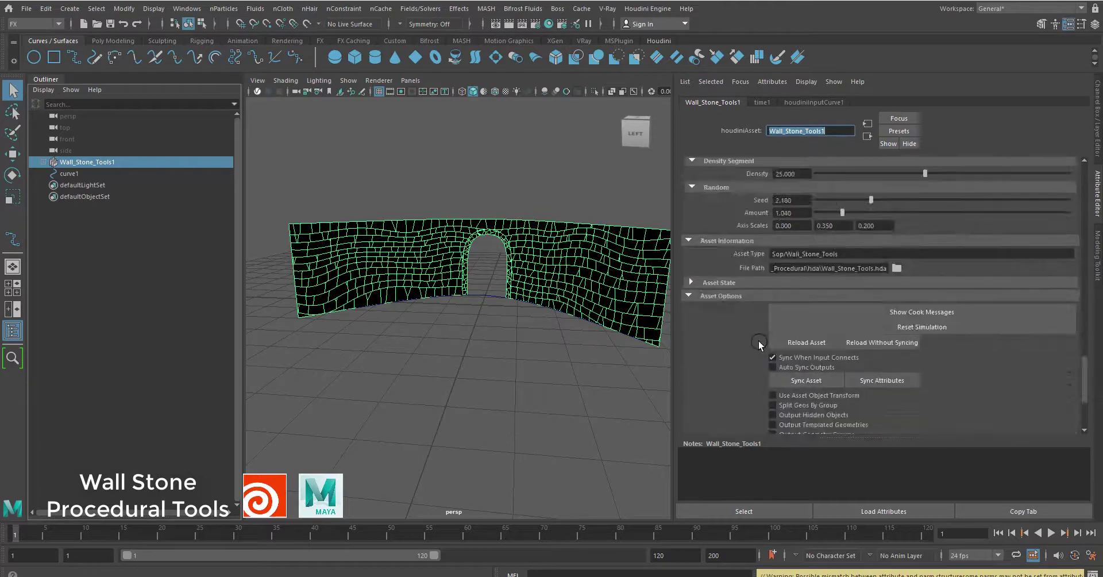
# Slide the first doorway along the wall, set its width to 1.682 and height offset to 0.148.
pyautogui.click(728, 243)
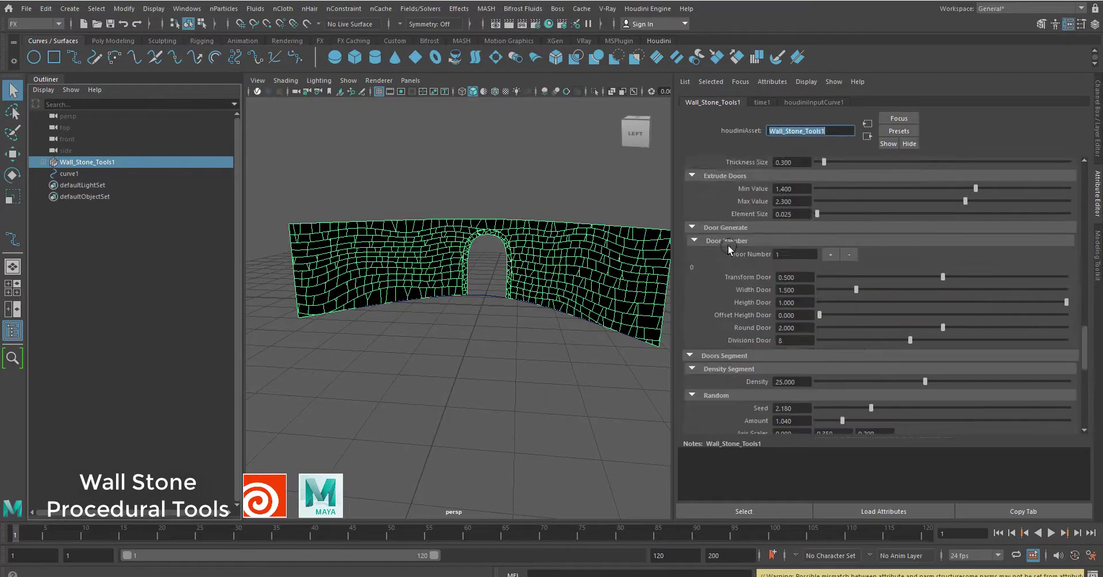
pyautogui.moveTo(917, 280); pyautogui.dragTo(990, 276)
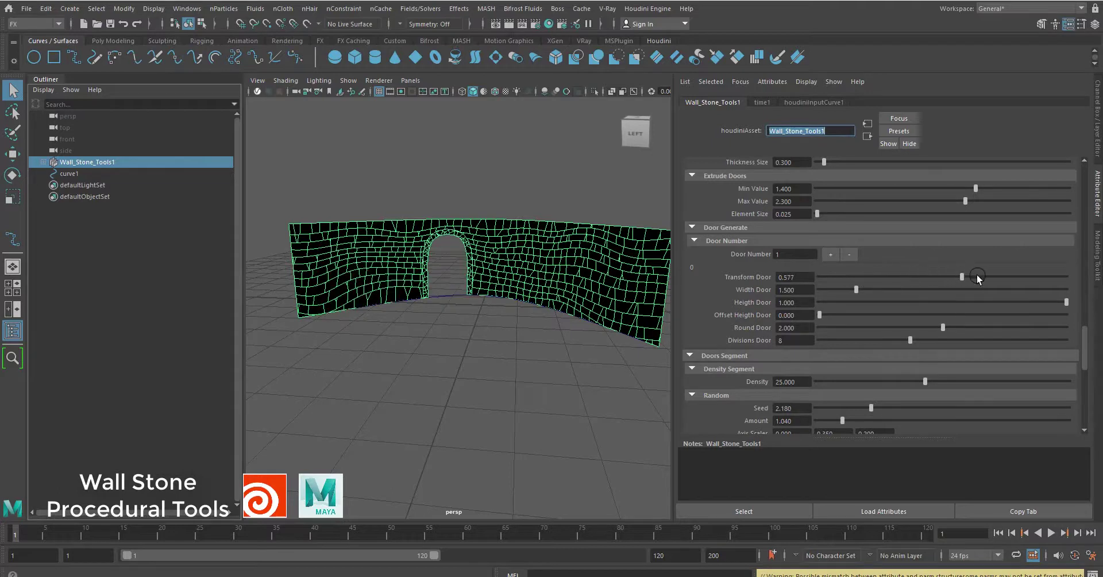
pyautogui.moveTo(907, 290); pyautogui.dragTo(857, 290)
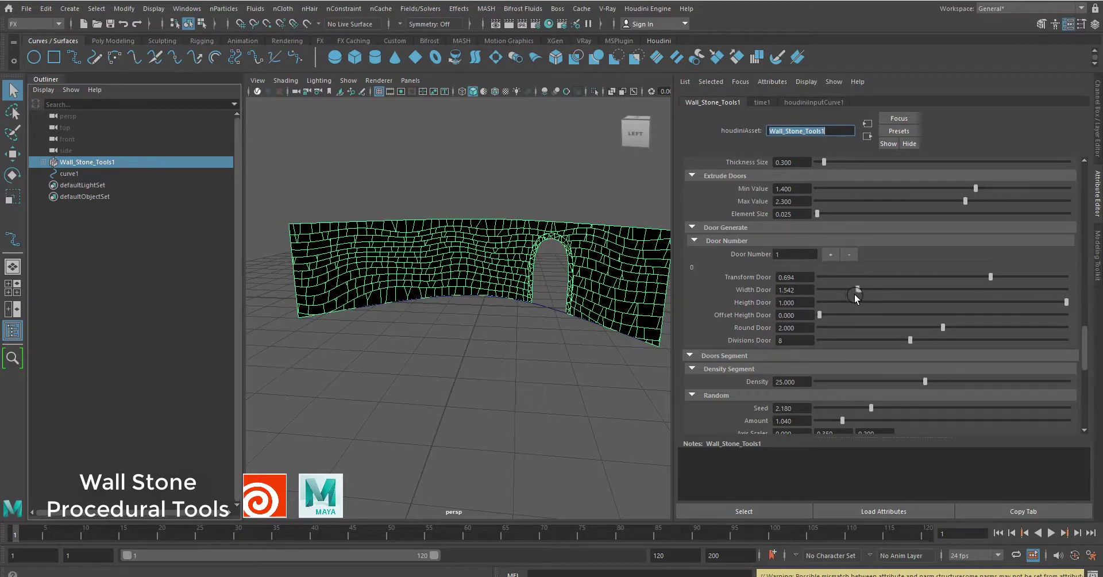
pyautogui.moveTo(851, 288)
pyautogui.mouseDown()
pyautogui.moveTo(861, 290)
pyautogui.moveTo(818, 316)
pyautogui.mouseUp()
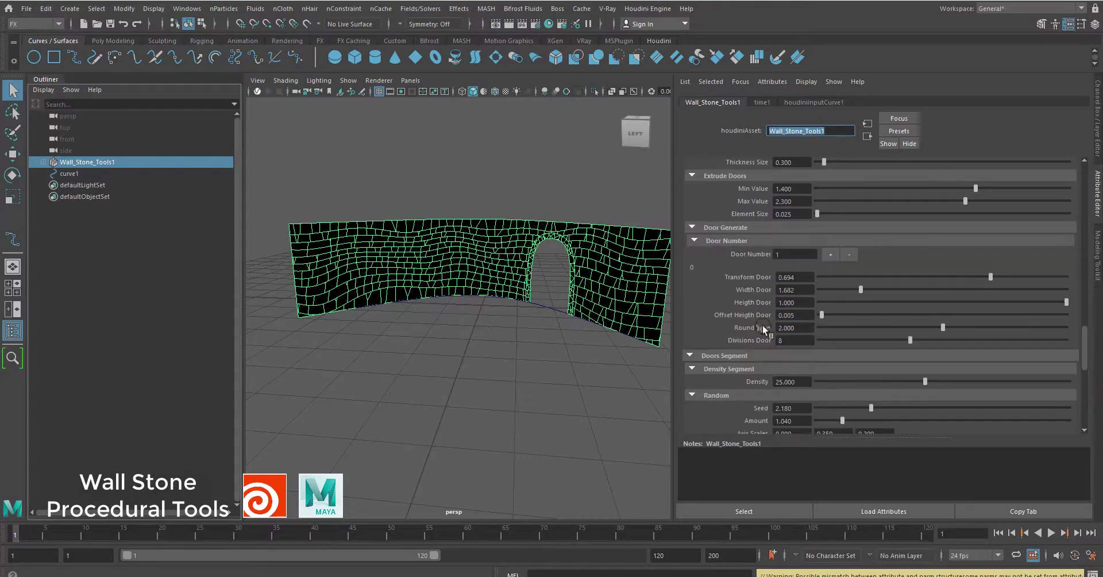
pyautogui.scroll(3, 564, 263)
pyautogui.keyDown('alt'); pyautogui.moveTo(564, 264); pyautogui.dragTo(555, 267); pyautogui.keyUp('alt')
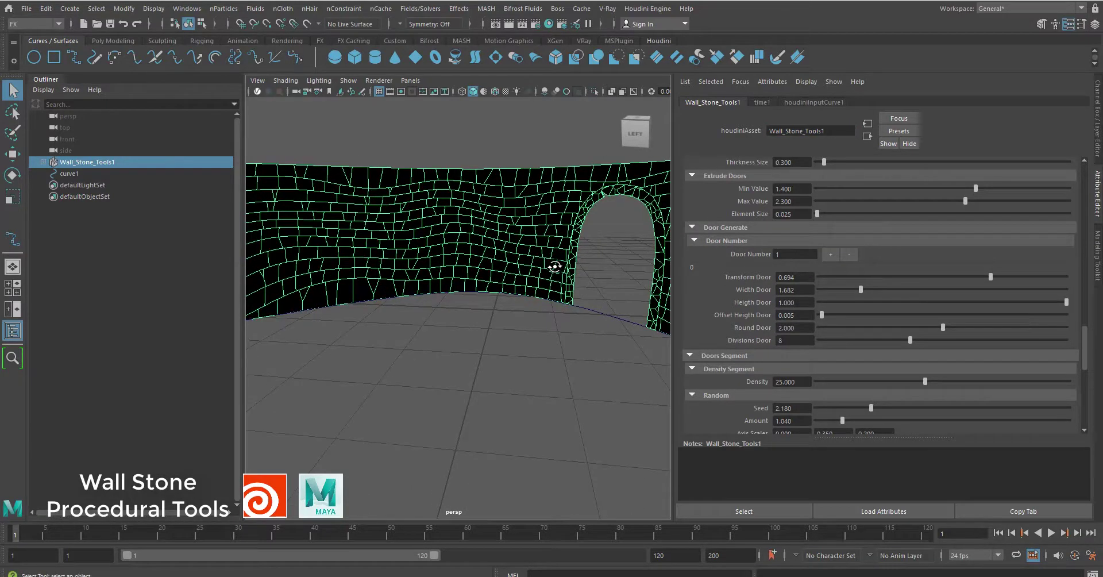
pyautogui.scroll(2, 762, 235)
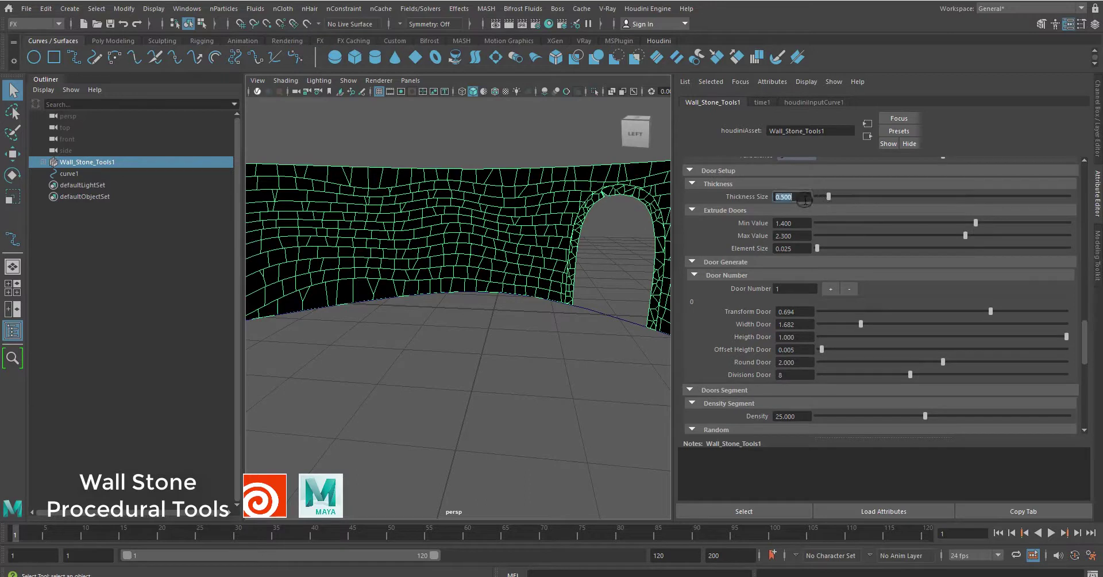
pyautogui.moveTo(834, 350); pyautogui.dragTo(892, 349)
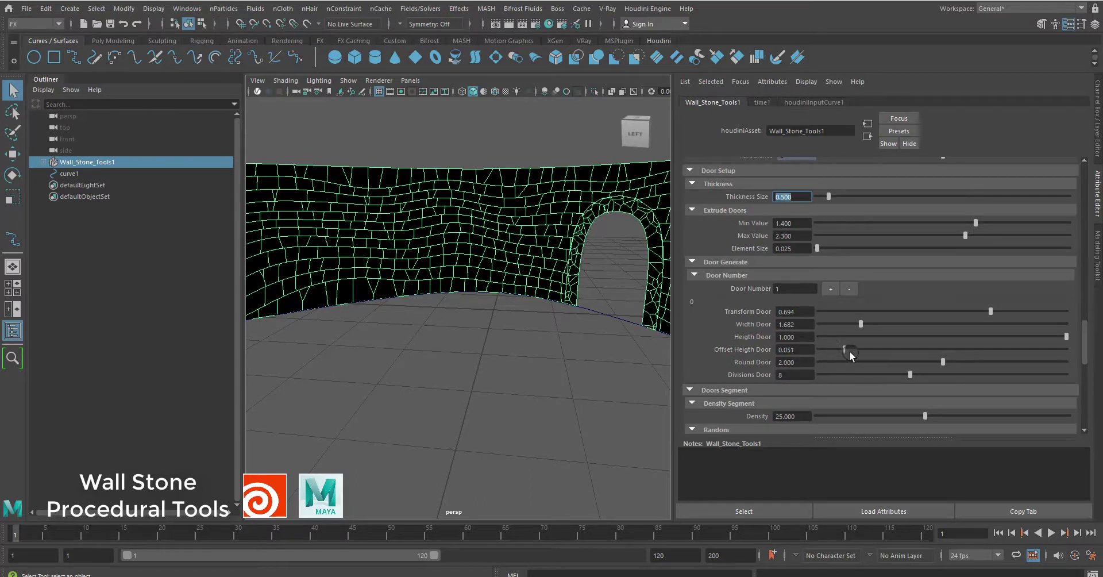
# Add a second doorway at Transform Door 0.308 with a 2.640 width.
pyautogui.click(692, 228)
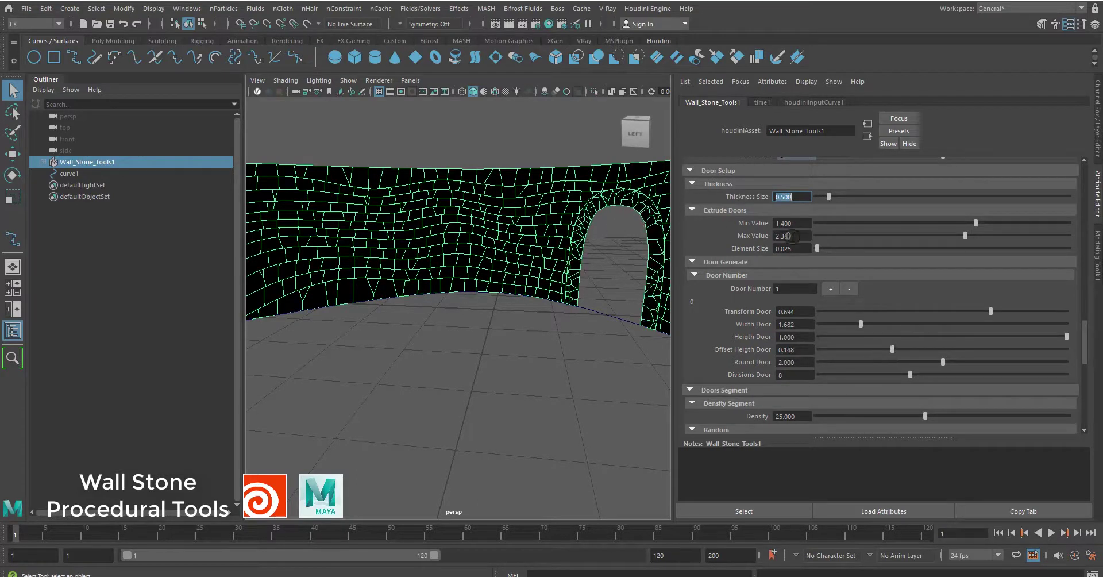
pyautogui.click(787, 280)
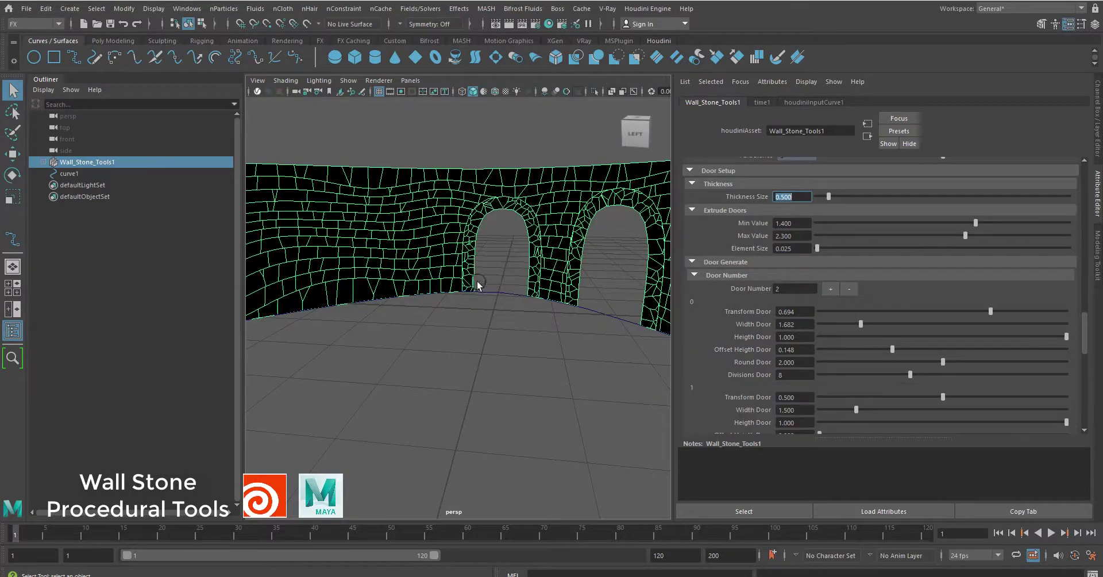
pyautogui.moveTo(930, 402)
pyautogui.mouseDown()
pyautogui.moveTo(864, 407)
pyautogui.moveTo(885, 410)
pyautogui.mouseUp()
pyautogui.press('f')
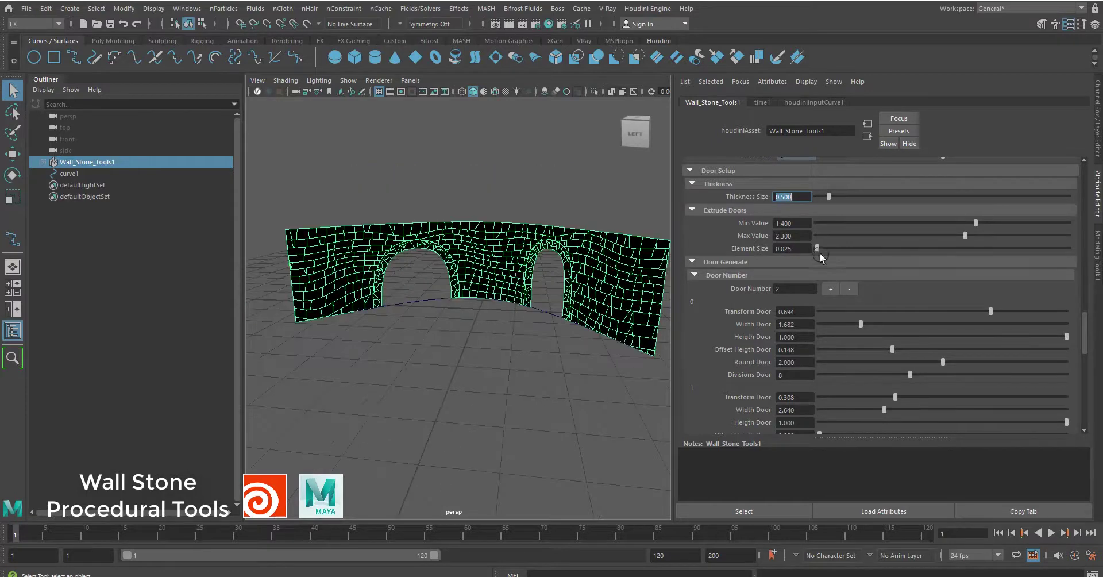
pyautogui.scroll(5, 741, 236)
pyautogui.scroll(5, 743, 226)
pyautogui.scroll(3, 743, 226)
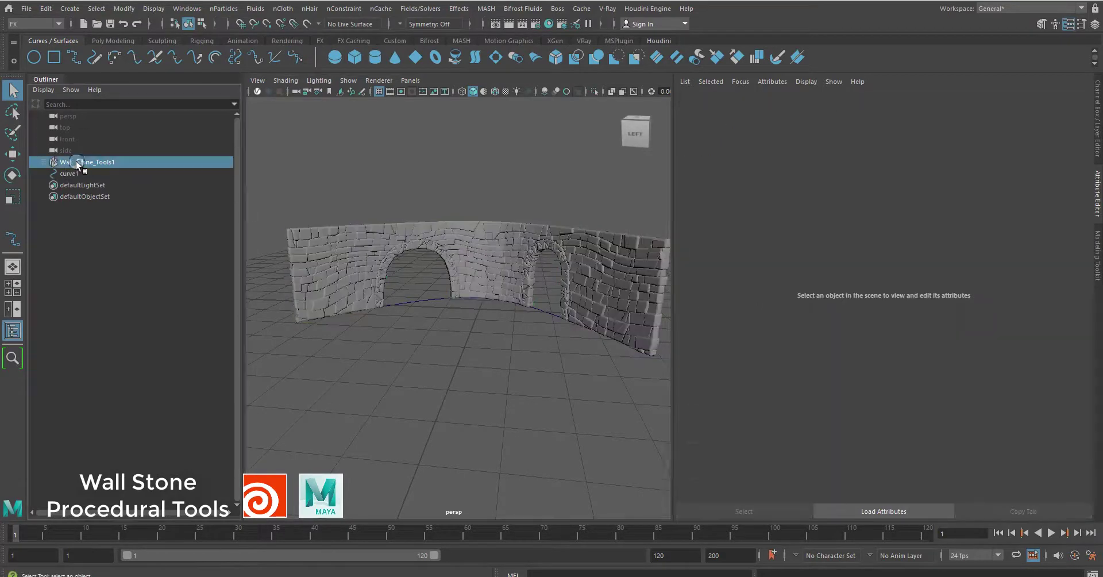
# Switch the two-doorway wall to the Final type and clear the selection.
pyautogui.click(781, 333)
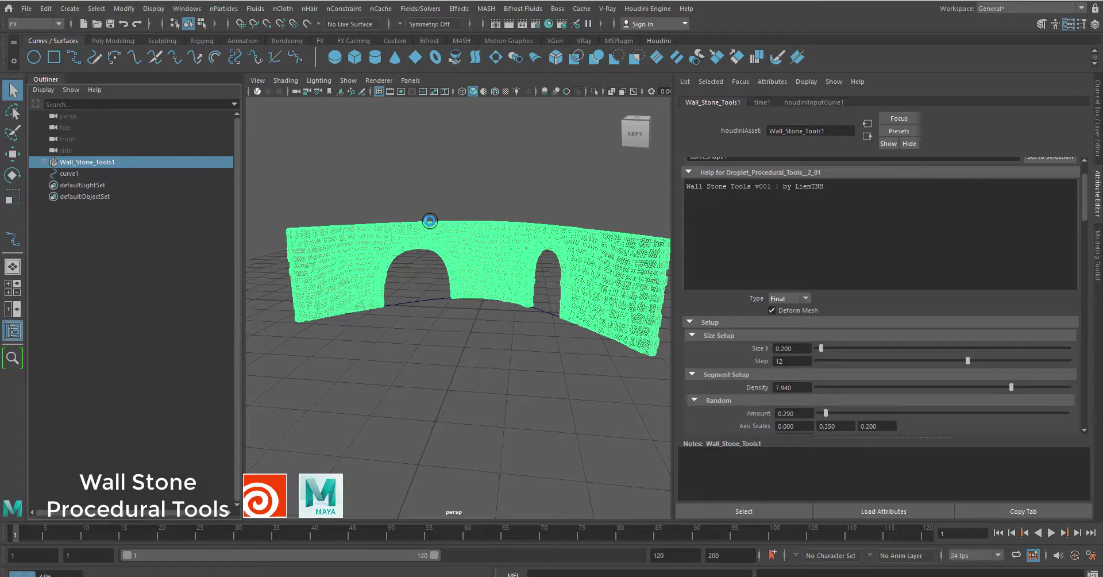
pyautogui.click(556, 192)
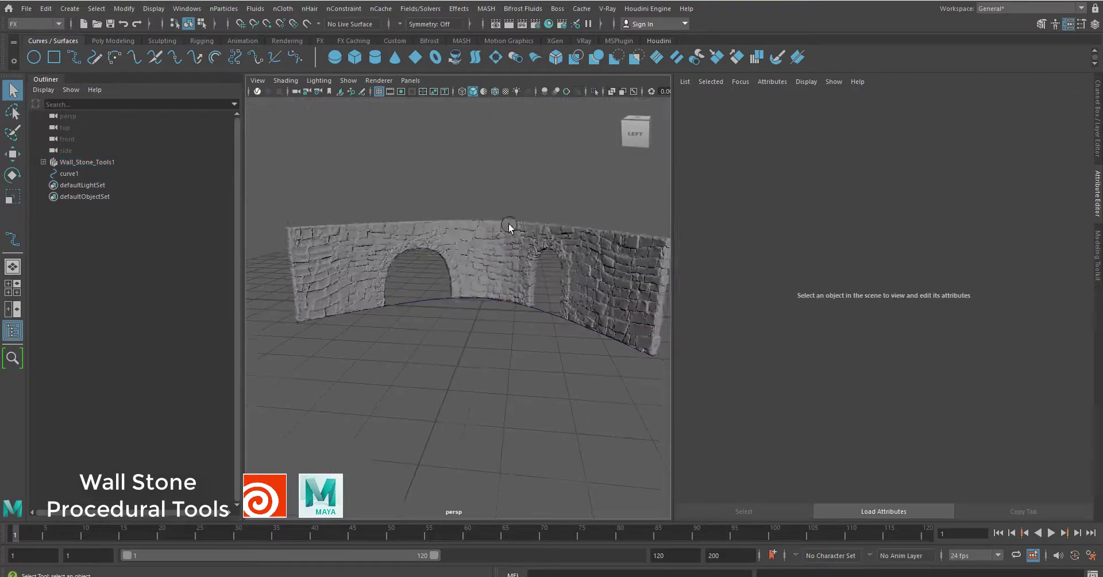
pyautogui.scroll(5, 544, 253)
pyautogui.scroll(-5, 544, 254)
# Enable Split Geos By Group on Wall_Stone_Tools1 and expand the hierarchy to list individual rocks.
pyautogui.click(72, 162)
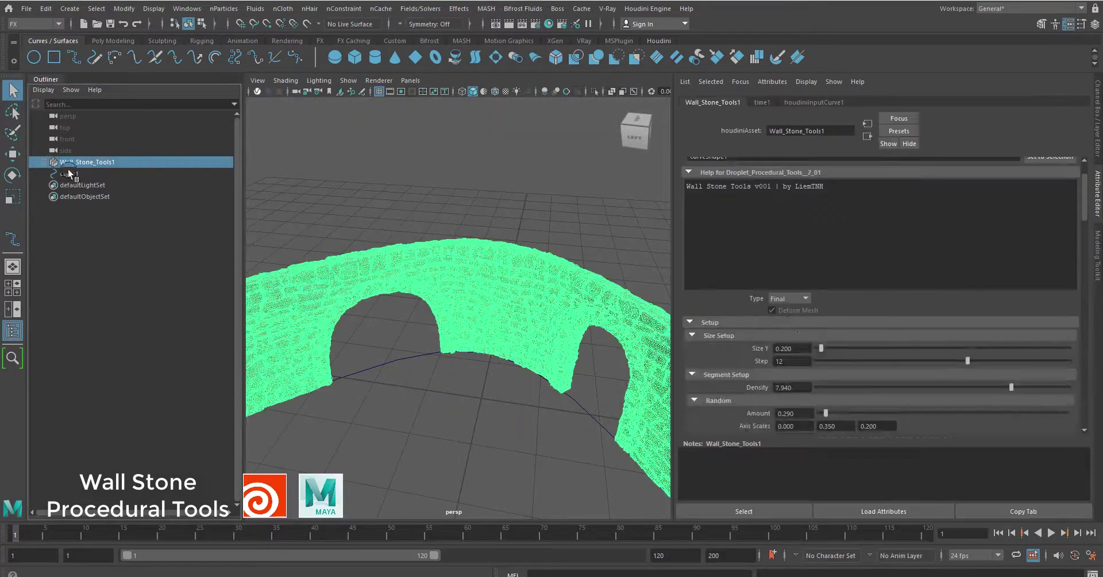
pyautogui.scroll(-3, 749, 355)
pyautogui.scroll(-10, 750, 355)
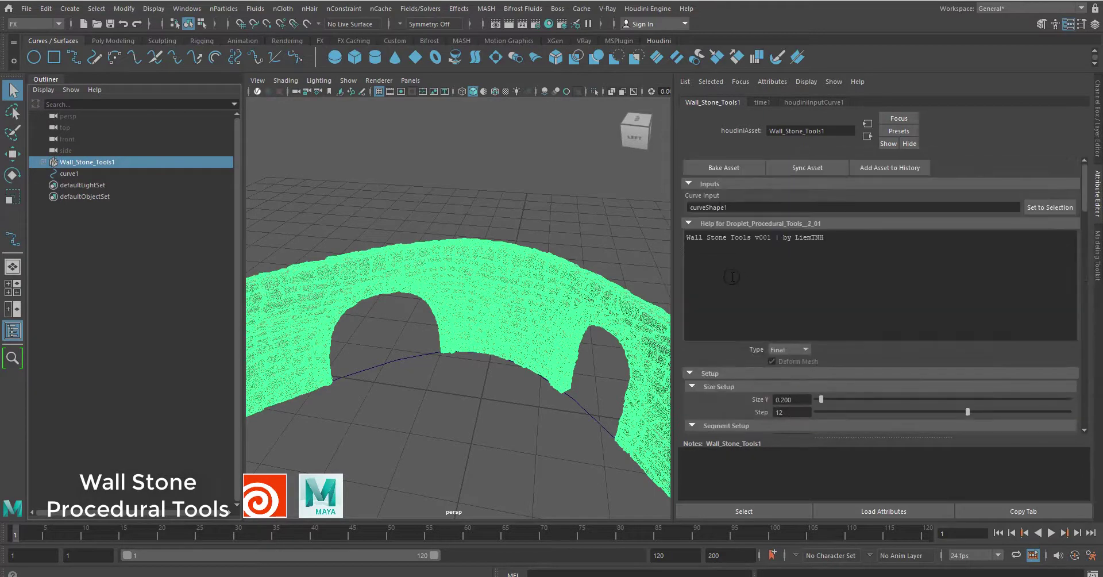
pyautogui.scroll(6, 735, 353)
pyautogui.scroll(-5, 730, 350)
pyautogui.scroll(-5, 736, 346)
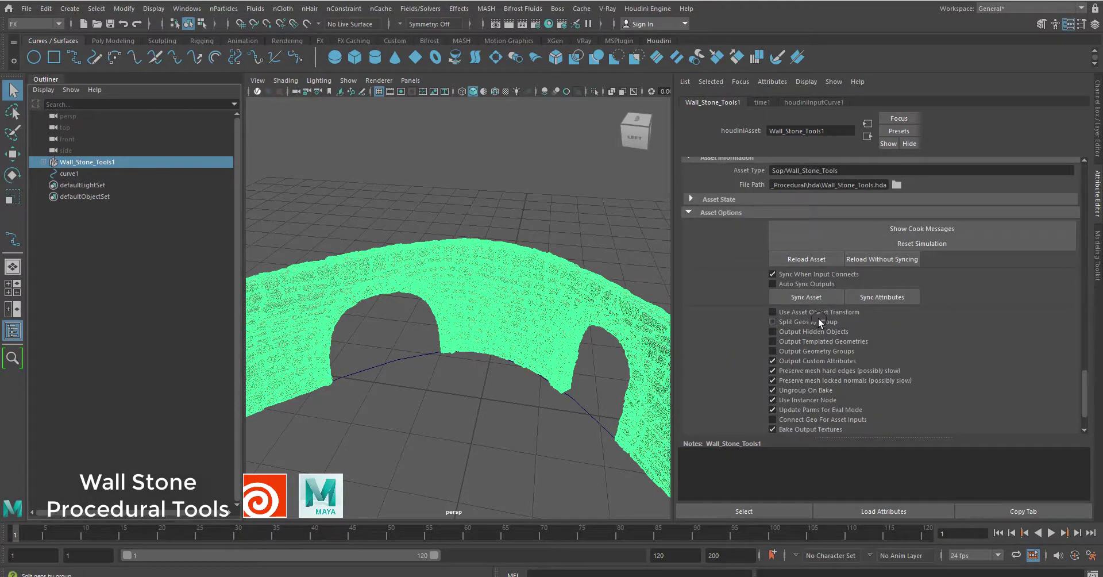
pyautogui.click(797, 324)
pyautogui.click(43, 162)
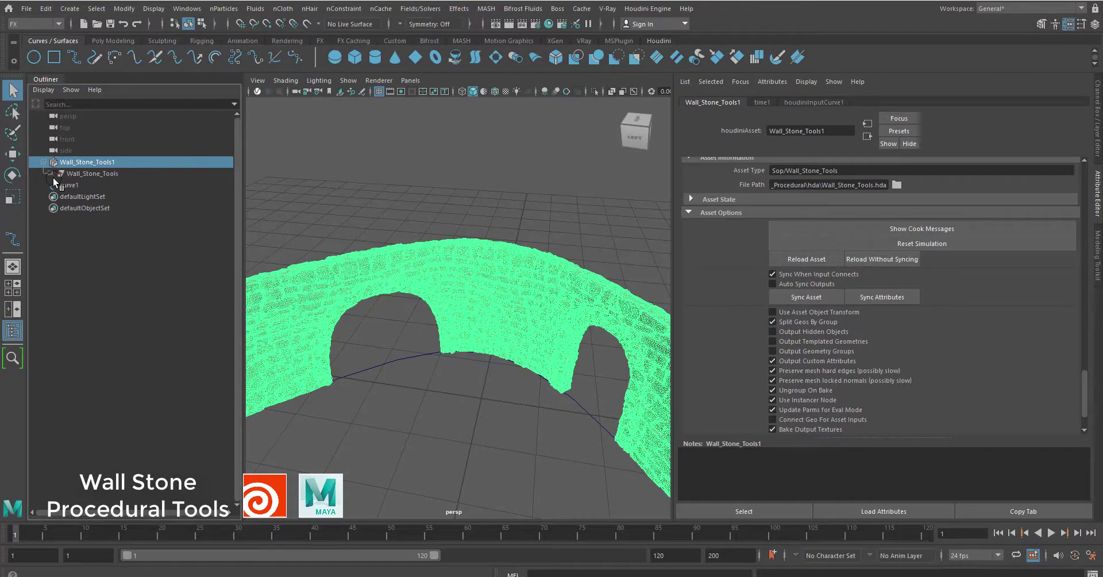
pyautogui.click(51, 175)
pyautogui.scroll(-3, 98, 287)
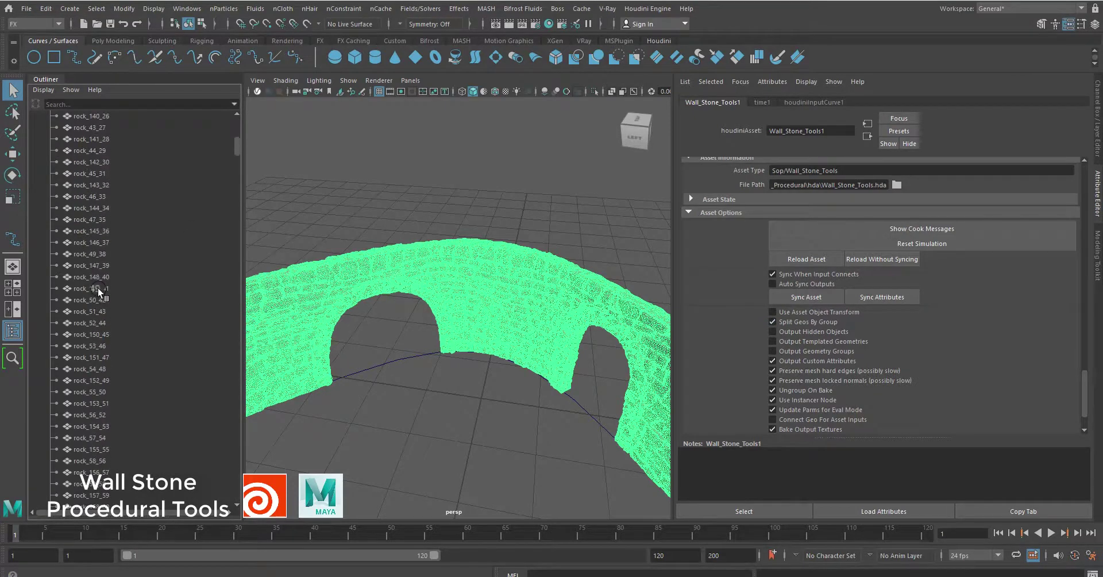
pyautogui.click(90, 231)
pyautogui.press('f')
pyautogui.scroll(-5, 462, 335)
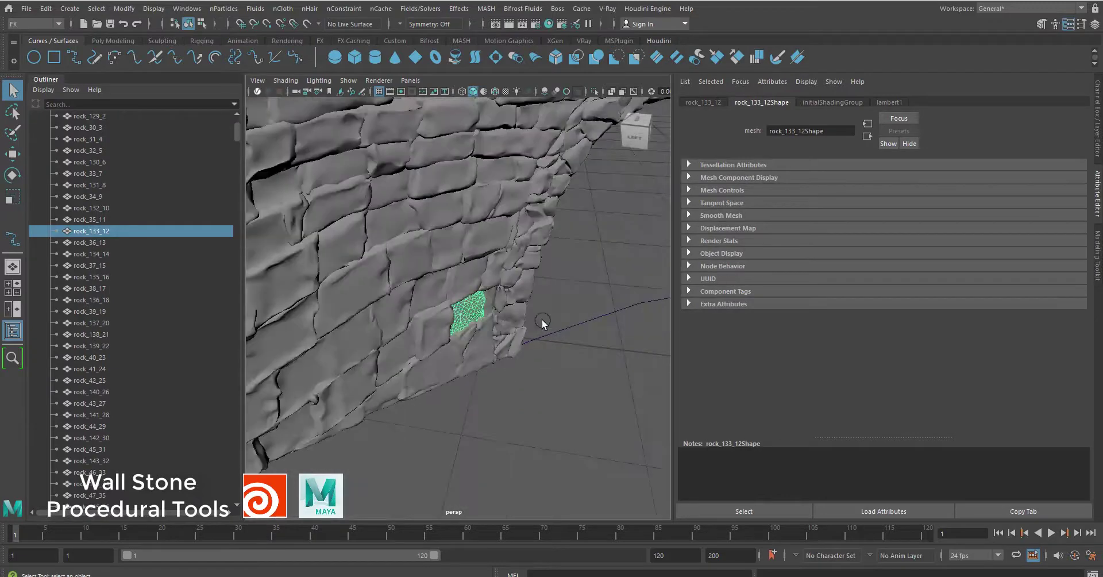
pyautogui.click(534, 339)
pyautogui.scroll(3, 106, 142)
pyautogui.click(109, 162)
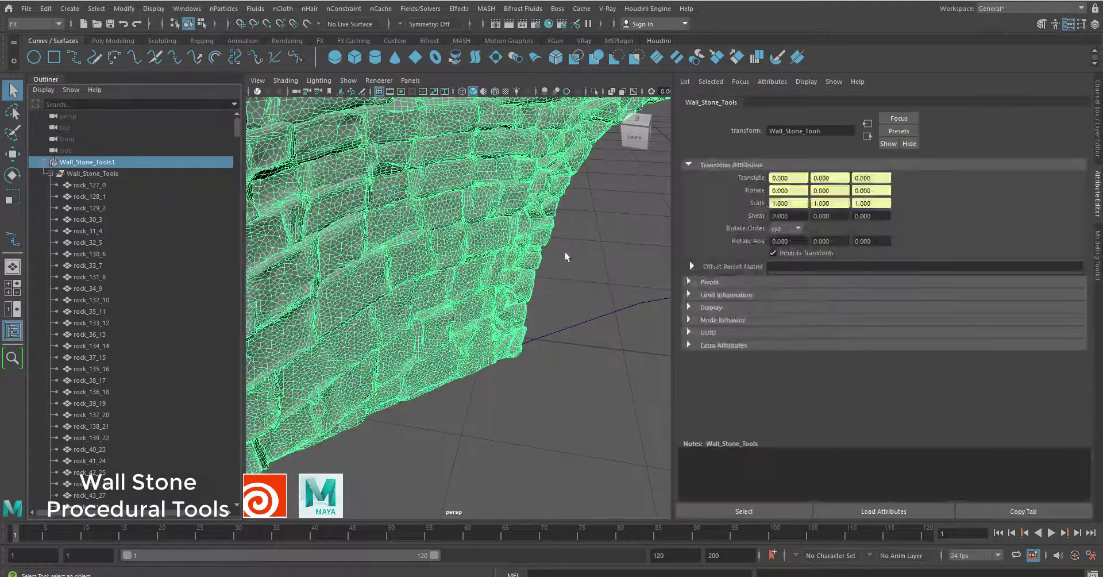
pyautogui.scroll(-5, 747, 287)
pyautogui.scroll(-2, 811, 344)
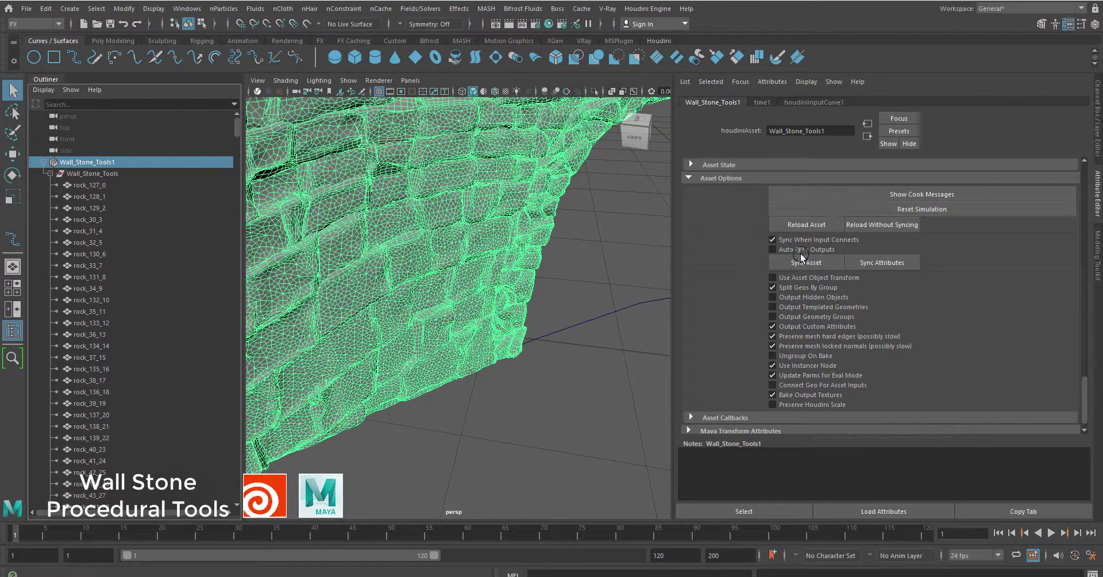
pyautogui.scroll(3, 801, 252)
pyautogui.scroll(5, 799, 250)
pyautogui.scroll(5, 797, 247)
pyautogui.scroll(5, 781, 224)
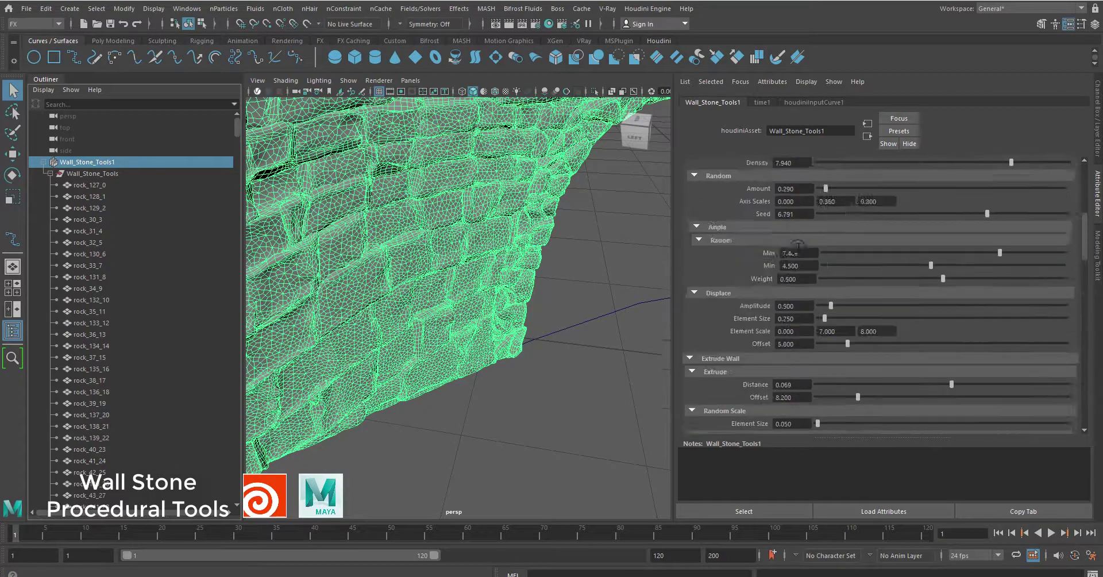
pyautogui.scroll(5, 764, 195)
pyautogui.scroll(3, 747, 172)
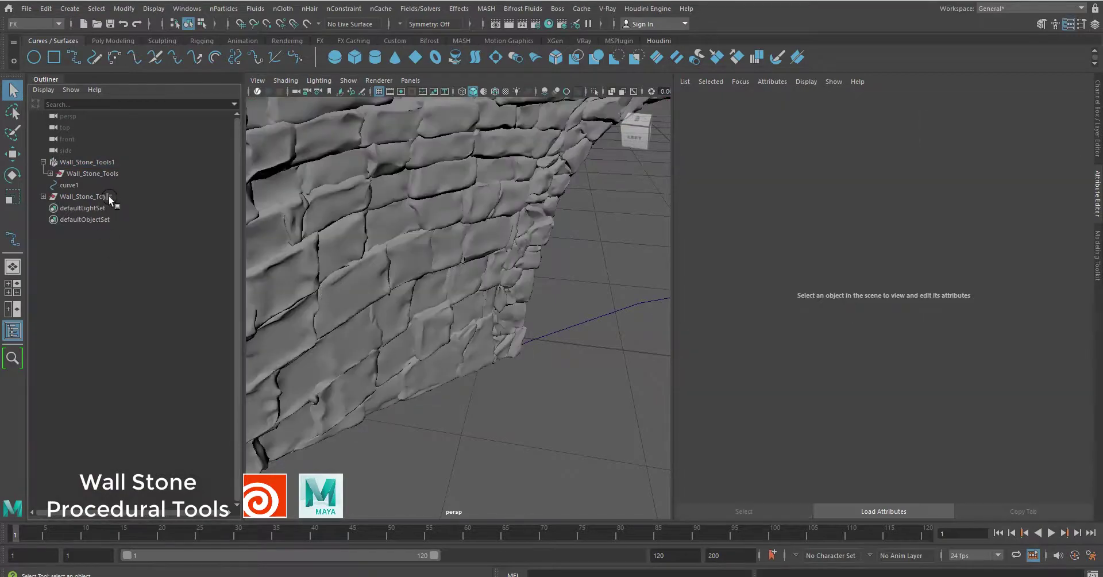
# Frame the baked Wall_Stone_Tools group, then hide the original Wall_Stone_Tools1 asset.
pyautogui.click(108, 195)
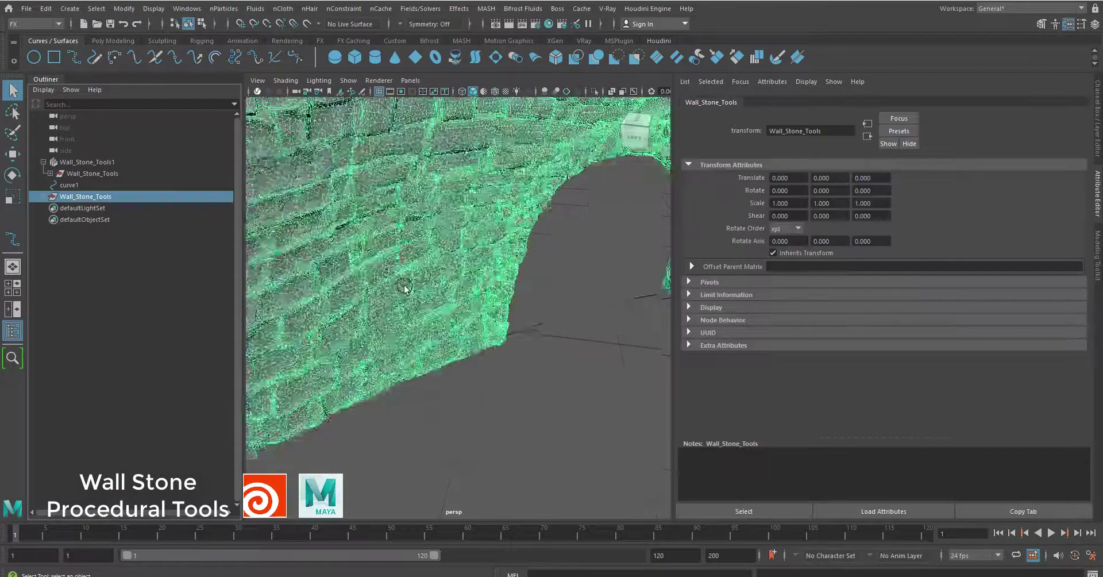
pyautogui.press('f')
pyautogui.keyDown('alt'); pyautogui.moveTo(510, 285); pyautogui.dragTo(552, 283, button='right'); pyautogui.keyUp('alt')
pyautogui.click(551, 283)
pyautogui.keyDown('alt'); pyautogui.moveTo(551, 284); pyautogui.dragTo(606, 324); pyautogui.keyUp('alt')
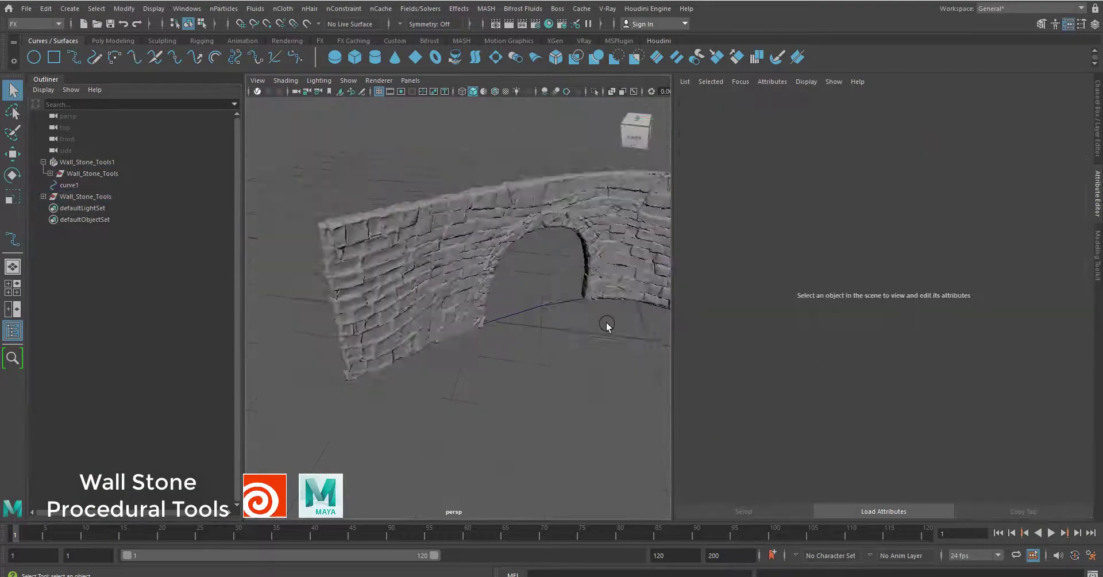
pyautogui.keyDown('alt'); pyautogui.moveTo(606, 324); pyautogui.dragTo(539, 286, button='right'); pyautogui.keyUp('alt')
pyautogui.keyDown('alt'); pyautogui.moveTo(538, 286); pyautogui.dragTo(436, 288); pyautogui.keyUp('alt')
pyautogui.click(82, 161)
pyautogui.press('h')
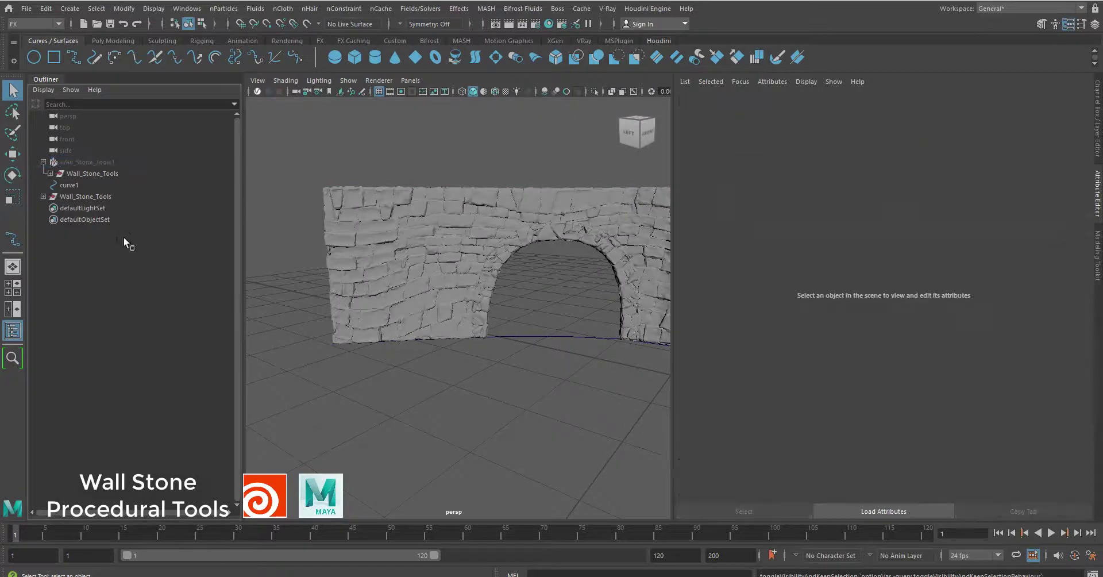
# Select the baked group and inspect a single rock piece up close.
pyautogui.click(44, 196)
pyautogui.moveTo(544, 294)
pyautogui.keyDown('alt'); pyautogui.mouseDown()
pyautogui.moveTo(416, 282)
pyautogui.moveTo(509, 322)
pyautogui.mouseUp(); pyautogui.keyUp('alt')
pyautogui.keyDown('alt'); pyautogui.moveTo(510, 322); pyautogui.dragTo(492, 243, button='right'); pyautogui.keyUp('alt')
pyautogui.click(462, 270)
pyautogui.press('f')
pyautogui.keyDown('alt'); pyautogui.moveTo(462, 270); pyautogui.dragTo(507, 312); pyautogui.keyUp('alt')
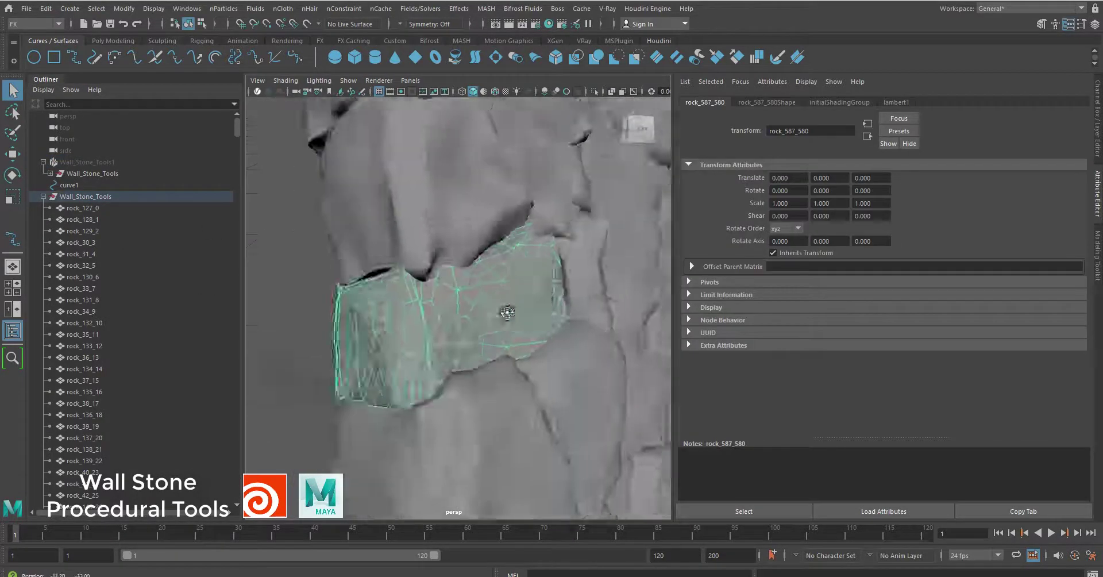
pyautogui.keyDown('alt'); pyautogui.moveTo(507, 312); pyautogui.dragTo(149, 239, button='right'); pyautogui.keyUp('alt')
# Collapse the hidden asset's hierarchy, check rock_91_153, and zoom out to the whole wall.
pyautogui.click(43, 161)
pyautogui.click(440, 259)
pyautogui.keyDown('alt'); pyautogui.moveTo(440, 259); pyautogui.dragTo(419, 342, button='right'); pyautogui.keyUp('alt')
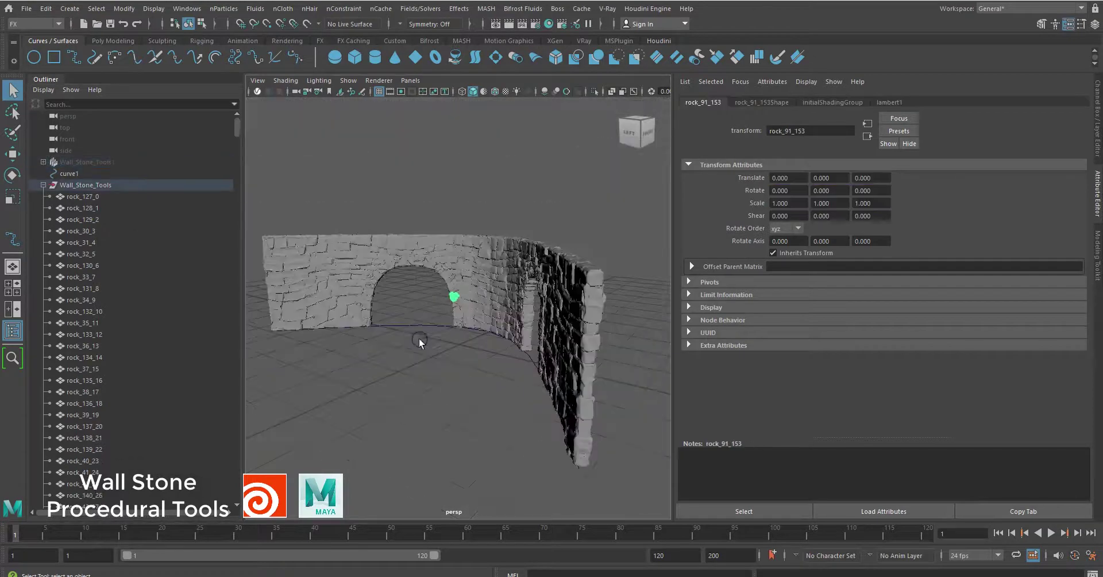
pyautogui.click(443, 322)
pyautogui.scroll(-3, 443, 323)
pyautogui.click(607, 9)
# Add a V-Ray dome light from the V-Ray shelf and start a test render in the VFB.
pyautogui.click(607, 9)
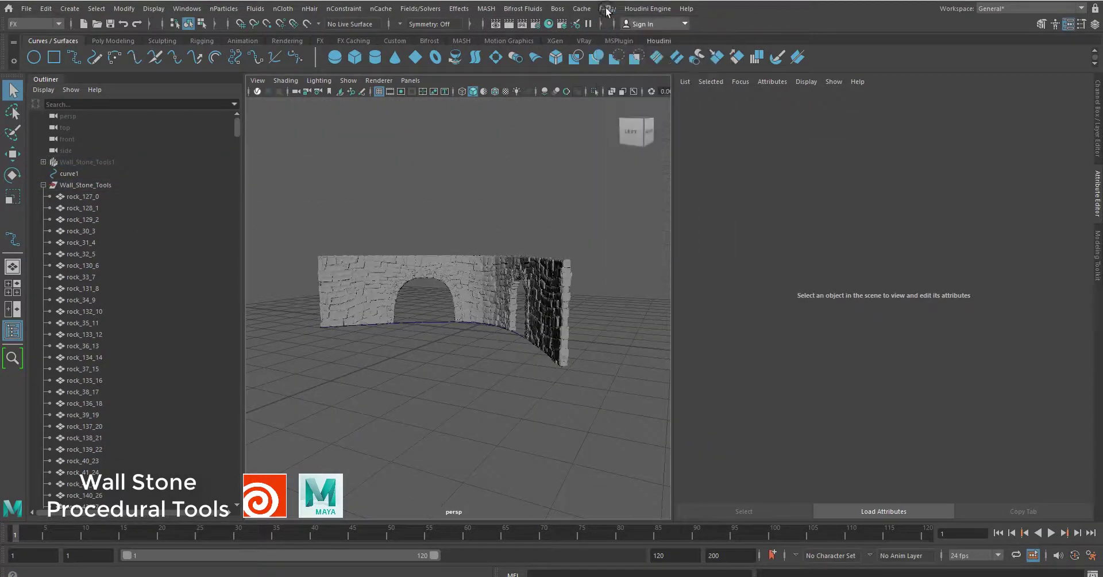
pyautogui.click(583, 39)
pyautogui.click(441, 59)
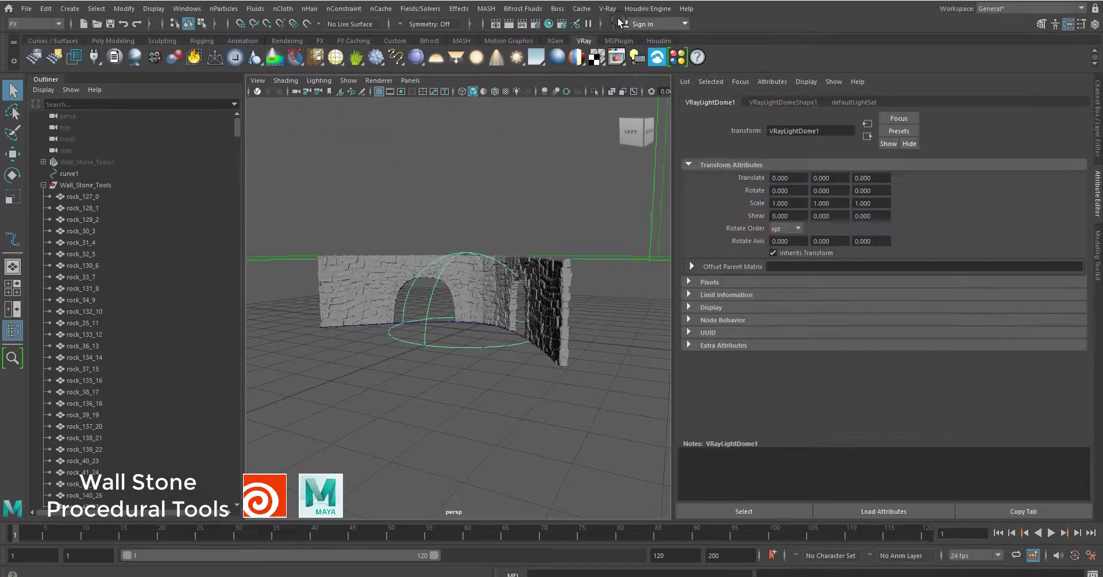
pyautogui.click(609, 8)
pyautogui.click(599, 9)
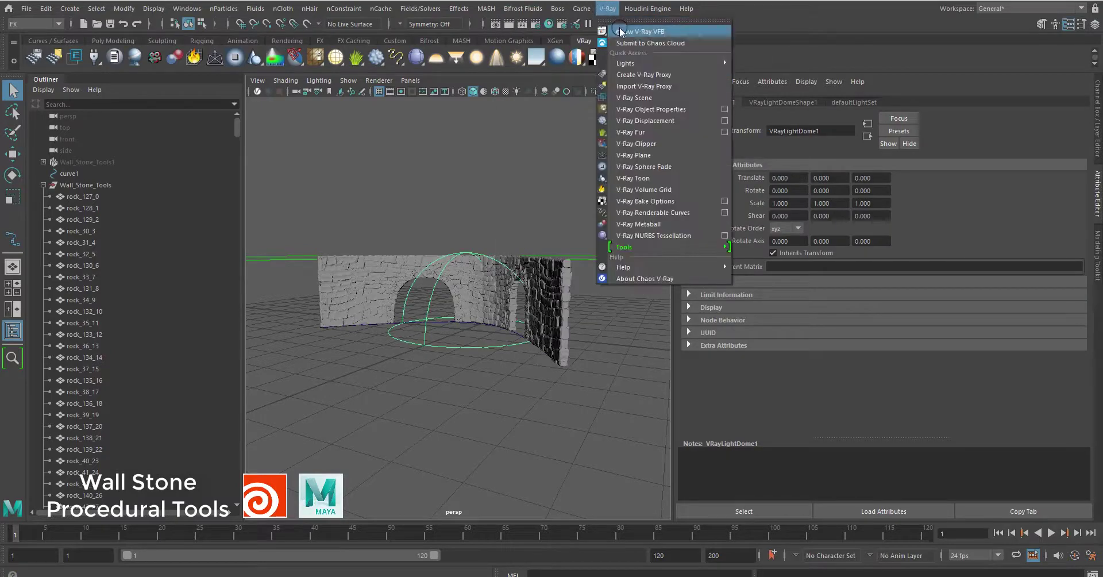
pyautogui.click(619, 27)
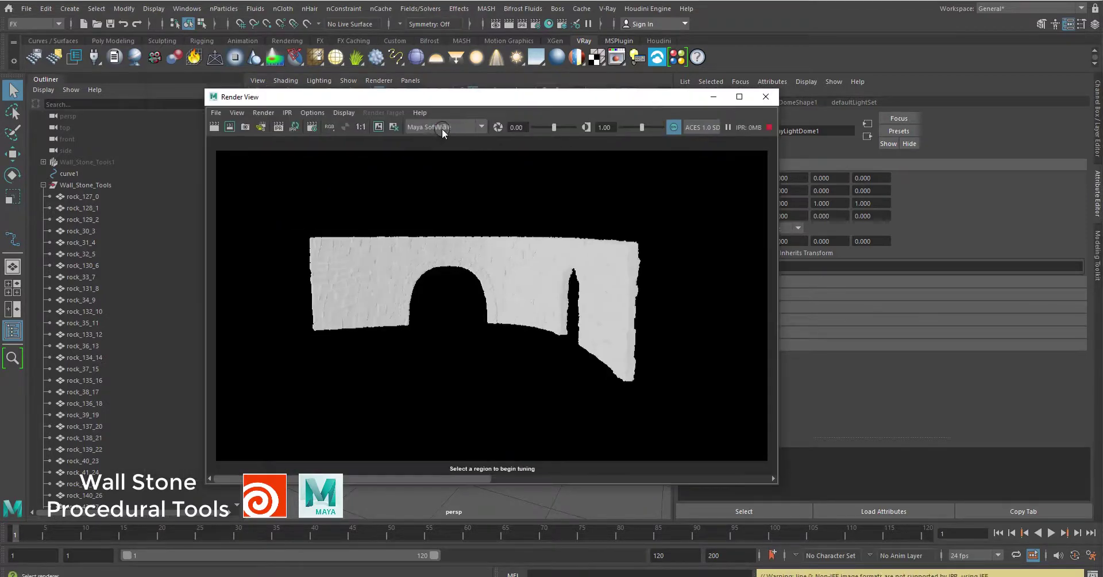
pyautogui.click(765, 97)
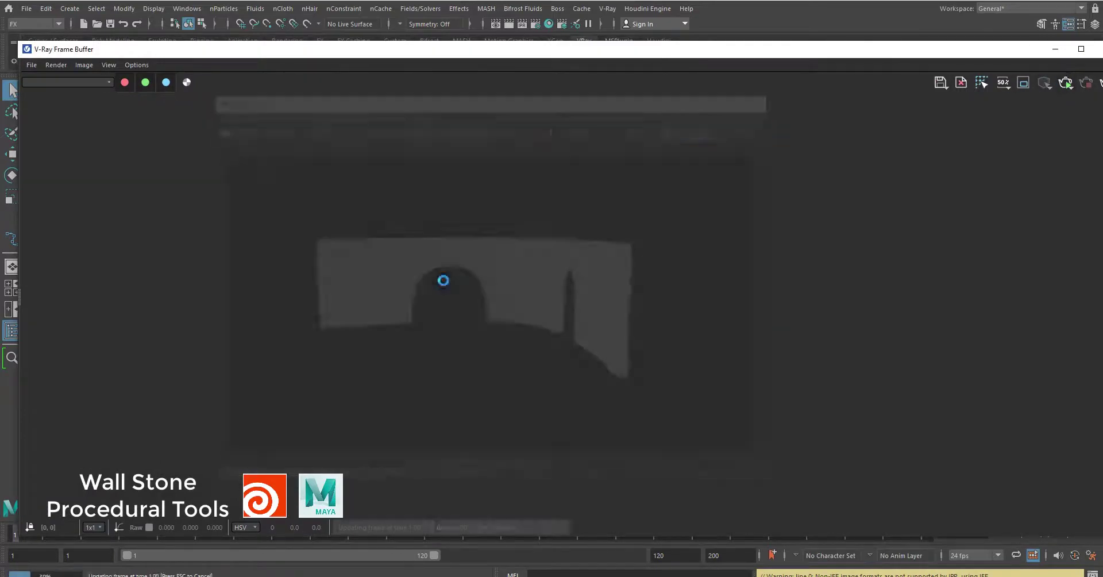
# Move and resize the V-Ray frame buffer beside the scene, orbiting to update the live wall render.
pyautogui.scroll(1, 510, 286)
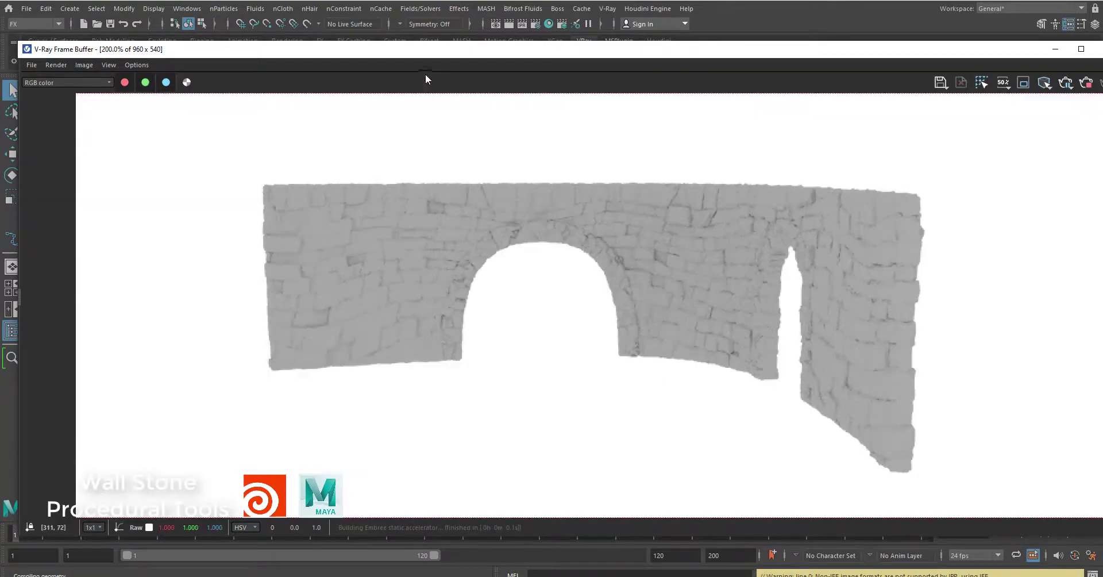
pyautogui.moveTo(425, 49); pyautogui.dragTo(832, 61)
pyautogui.moveTo(367, 261)
pyautogui.keyDown('alt'); pyautogui.mouseDown()
pyautogui.moveTo(375, 287)
pyautogui.moveTo(419, 298)
pyautogui.mouseUp(); pyautogui.keyUp('alt')
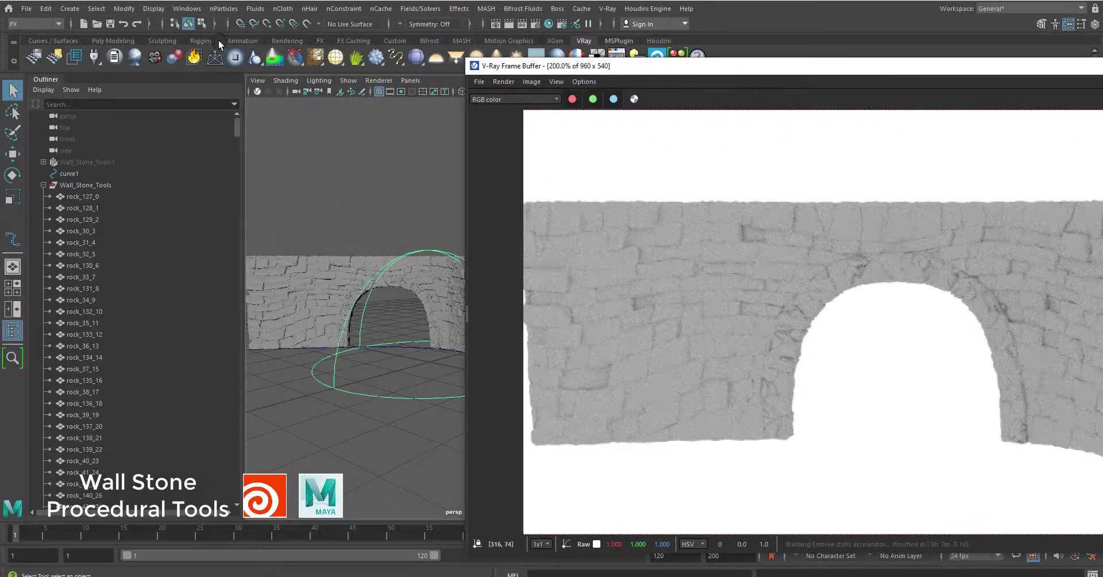
pyautogui.moveTo(540, 65)
pyautogui.mouseDown()
pyautogui.moveTo(881, 174)
pyautogui.moveTo(319, 71)
pyautogui.mouseUp()
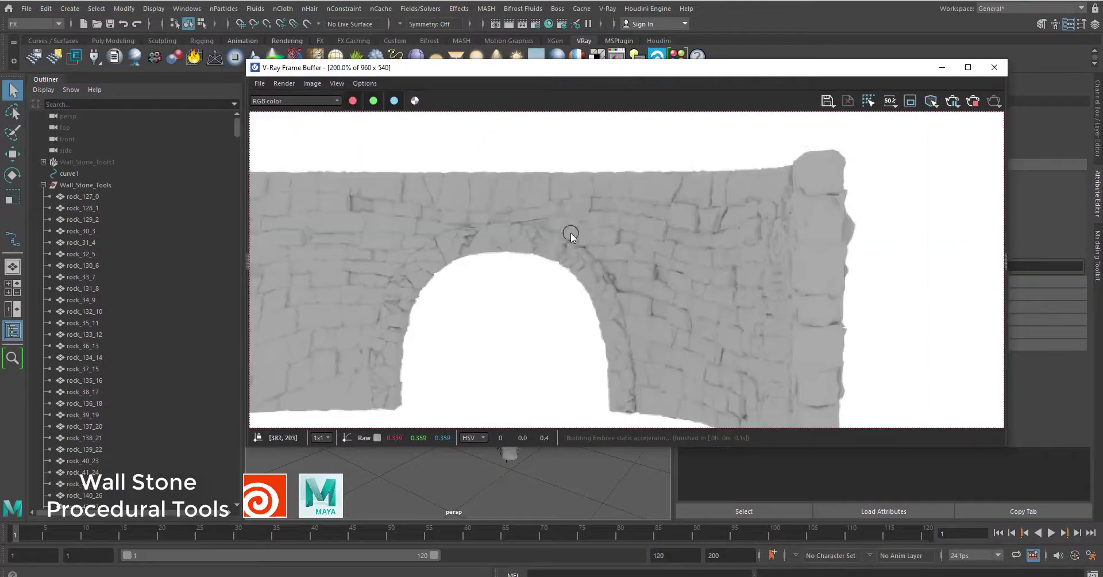
pyautogui.moveTo(247, 194); pyautogui.dragTo(447, 194)
pyautogui.keyDown('alt'); pyautogui.moveTo(367, 270); pyautogui.dragTo(316, 275); pyautogui.keyUp('alt')
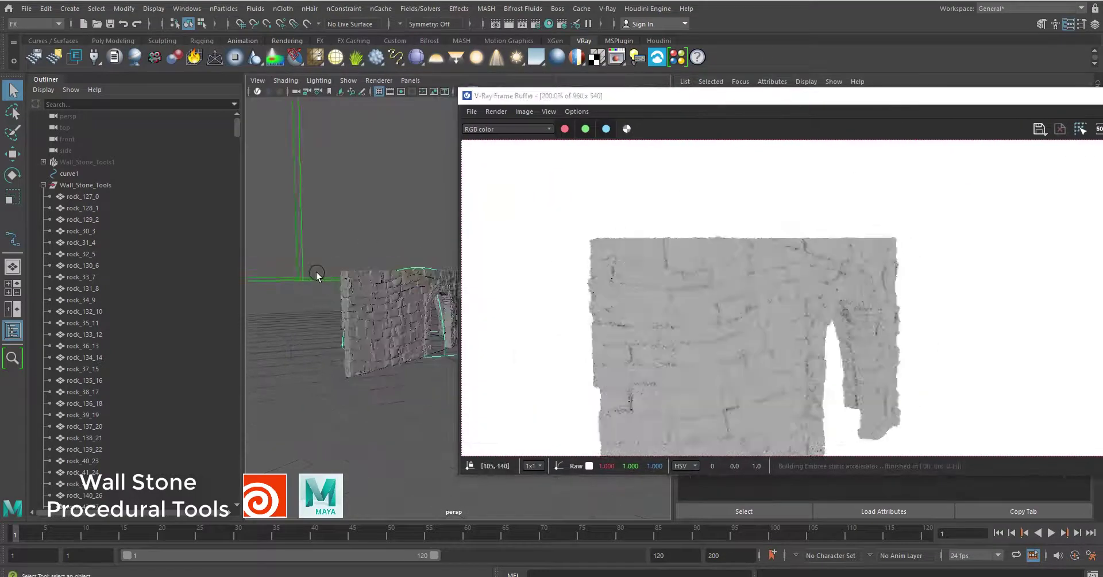
pyautogui.keyDown('alt'); pyautogui.moveTo(307, 315); pyautogui.dragTo(357, 305); pyautogui.keyUp('alt')
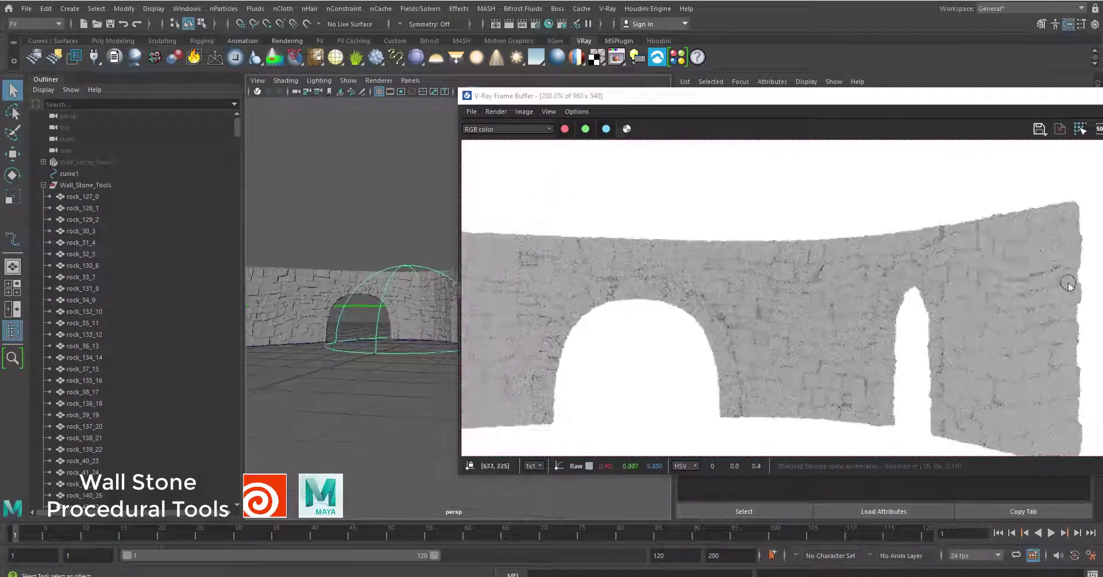